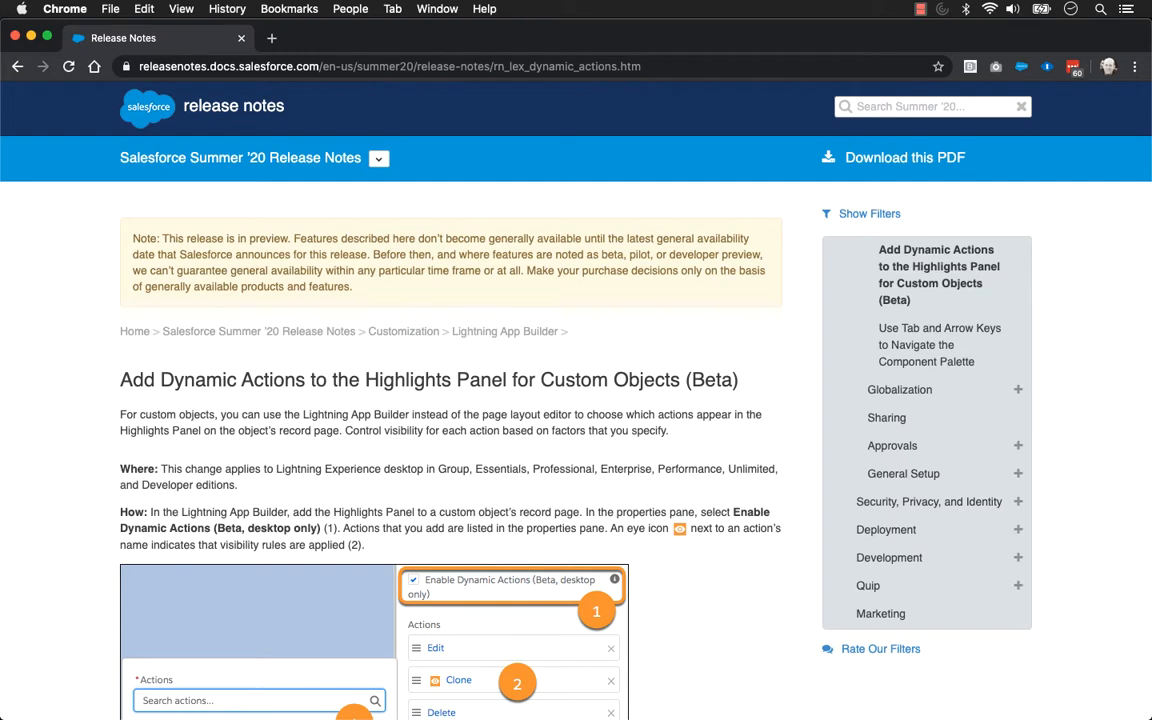
Read the Summer '20 release note on adding Dynamic Actions to the Highlights Panel for custom objects, including where and how to enable them
scroll(576, 400, "down", 1)
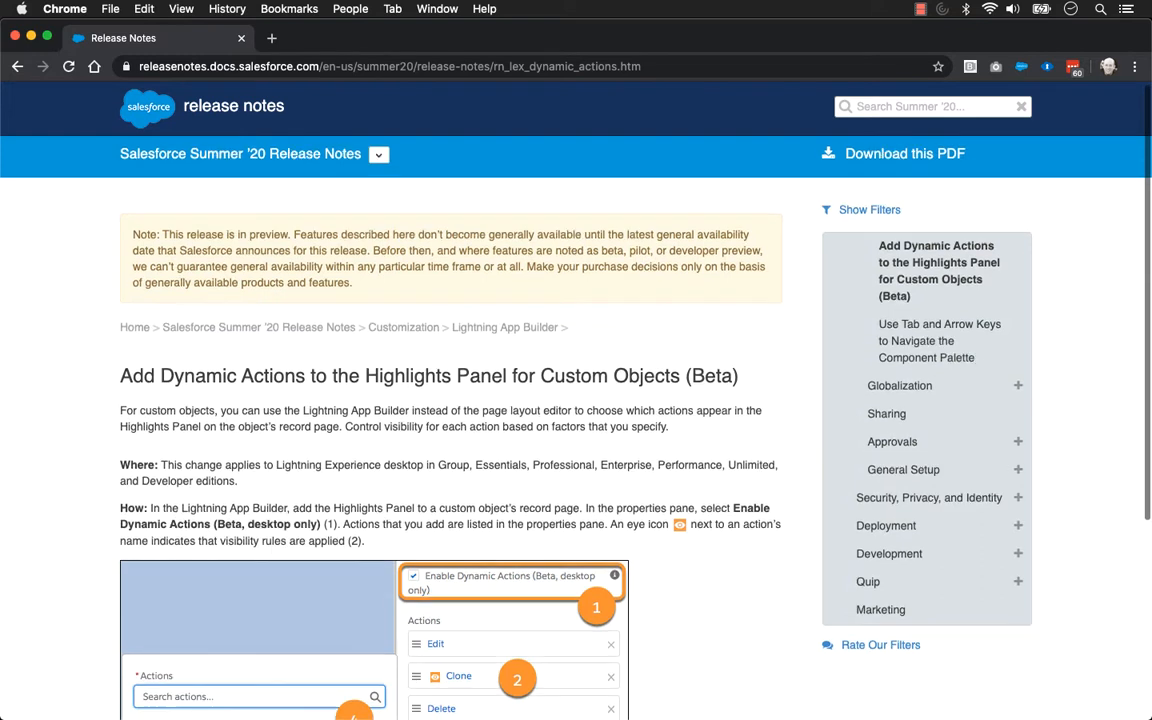
scroll(576, 420, "down", 2)
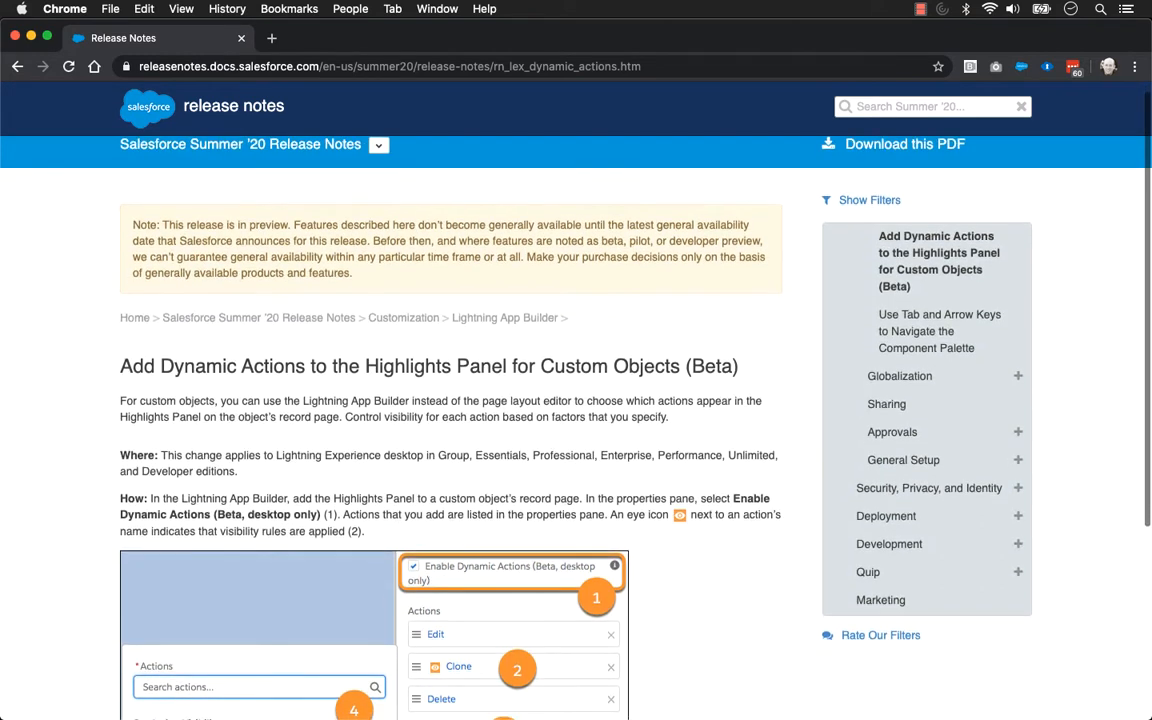
scroll(576, 420, "down", 2)
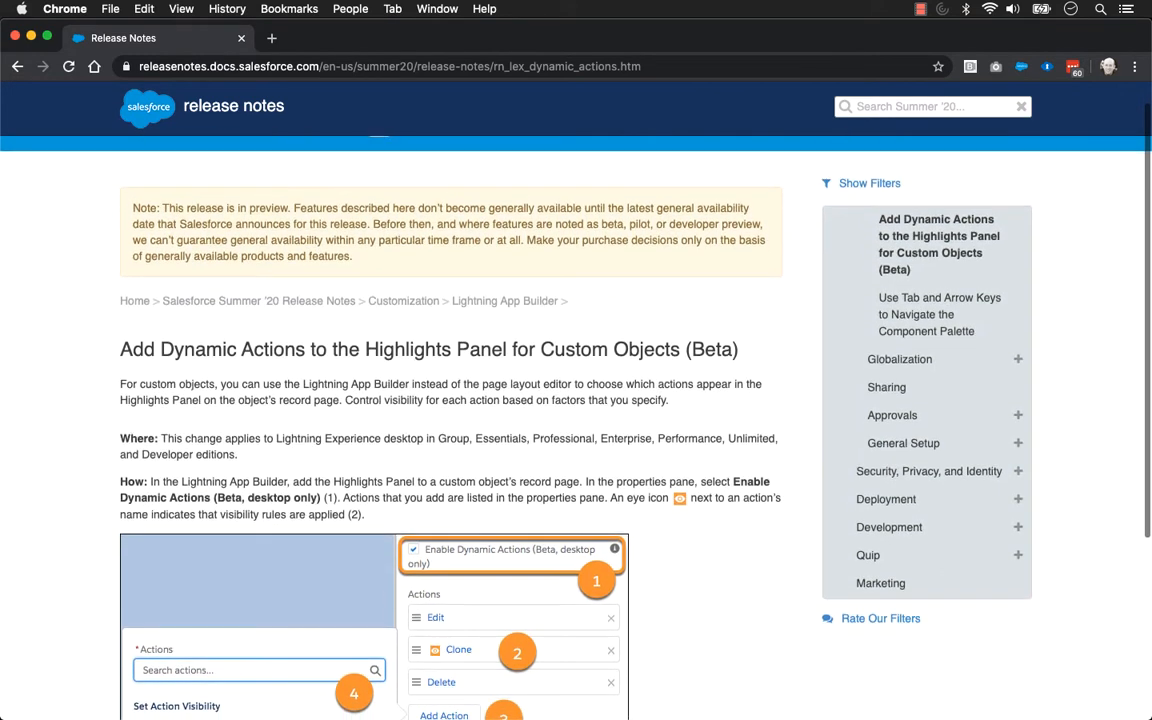
scroll(576, 420, "down", 2)
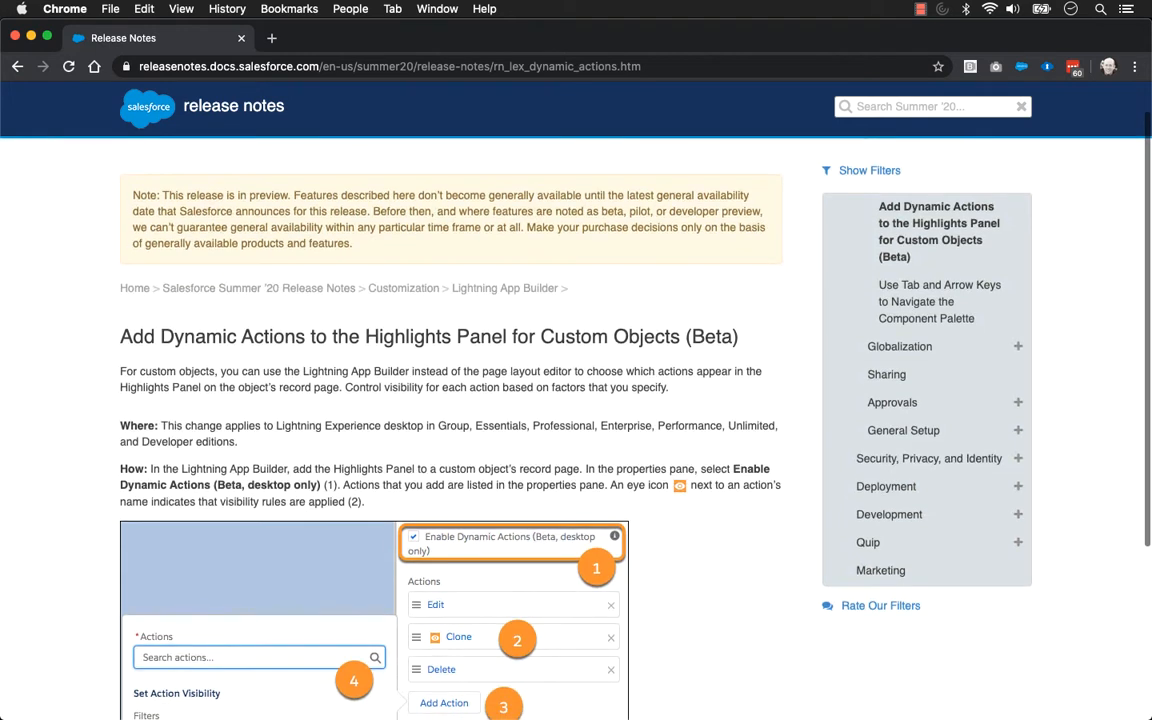
scroll(576, 420, "down", 2)
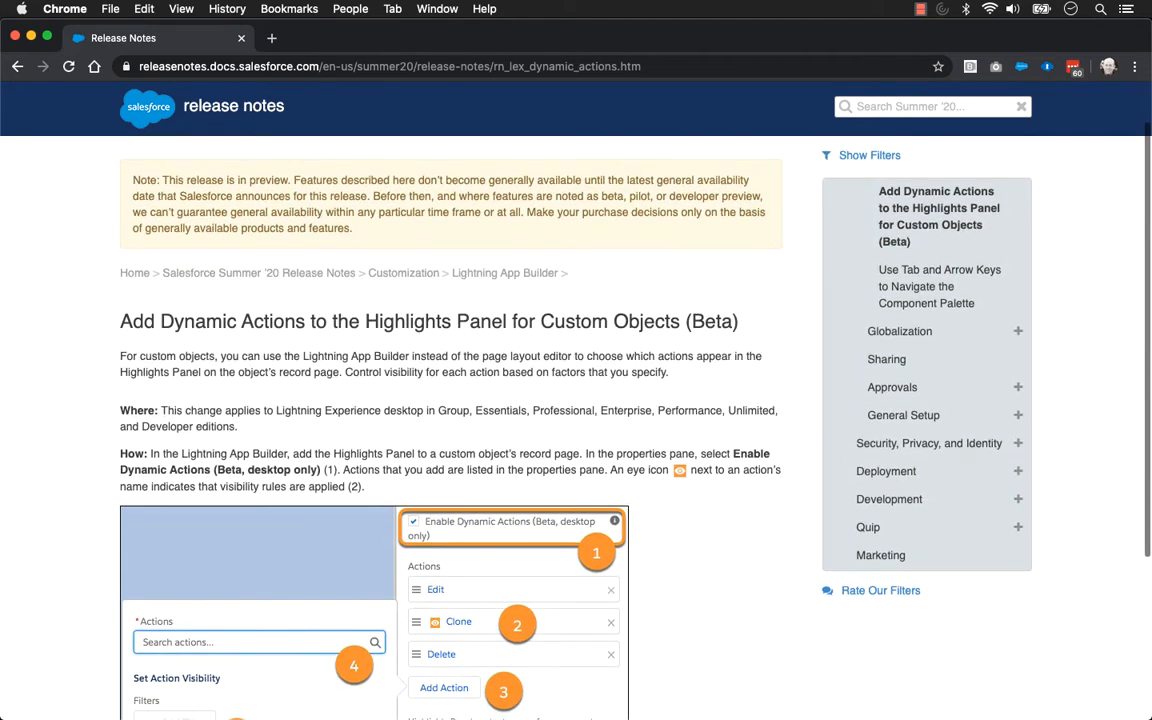
scroll(576, 420, "down", 2)
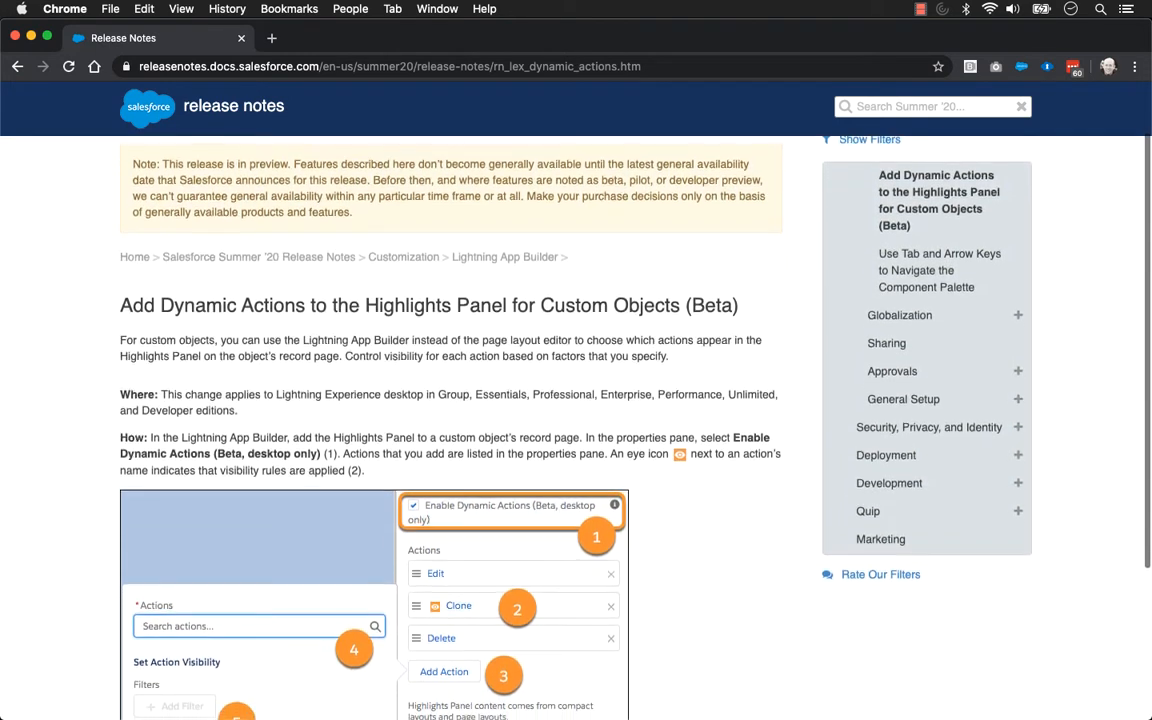
scroll(576, 420, "down", 2)
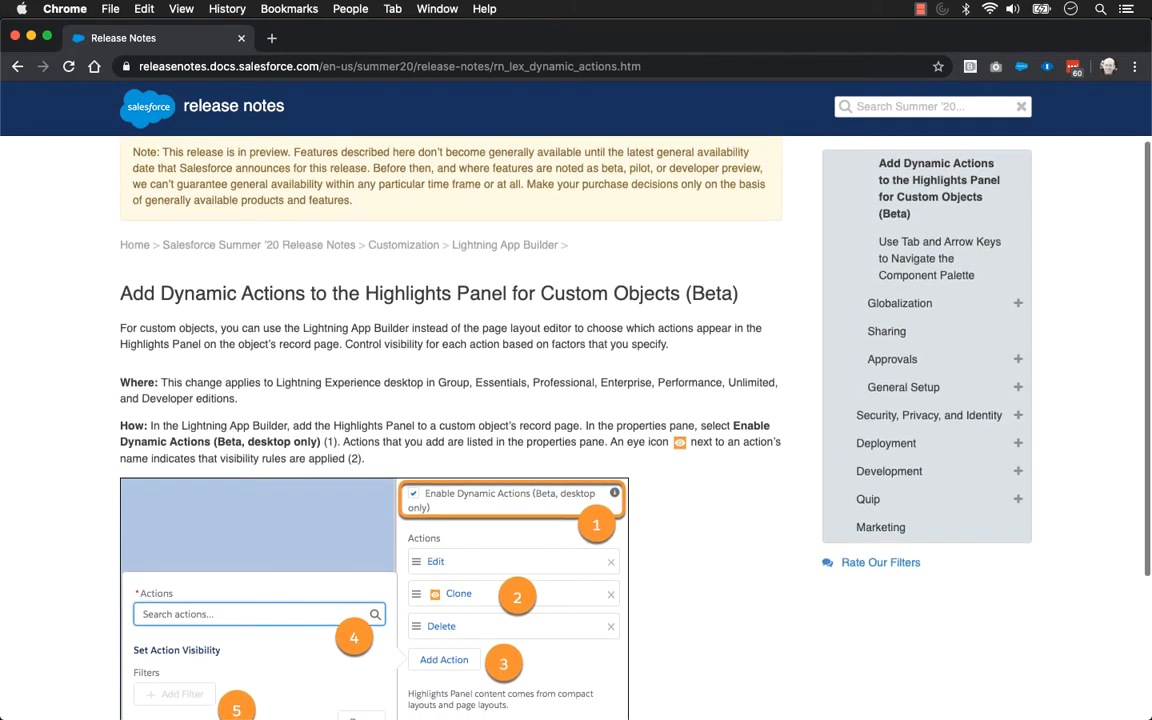
scroll(576, 420, "down", 2)
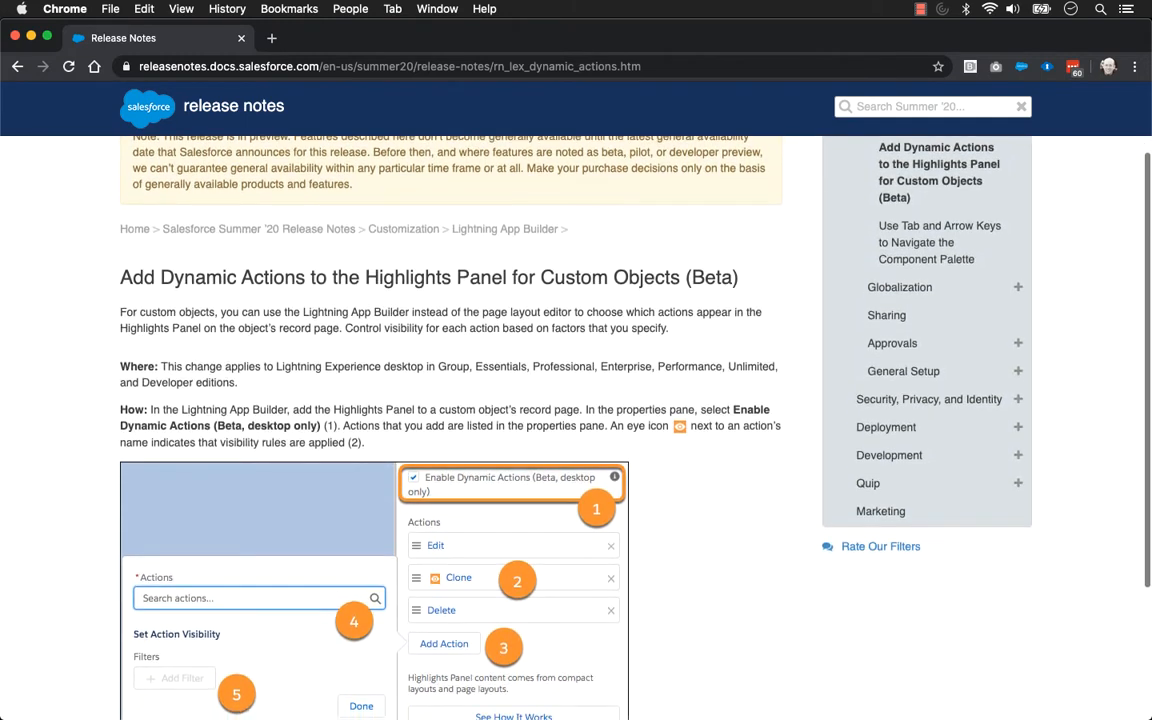
scroll(576, 420, "down", 2)
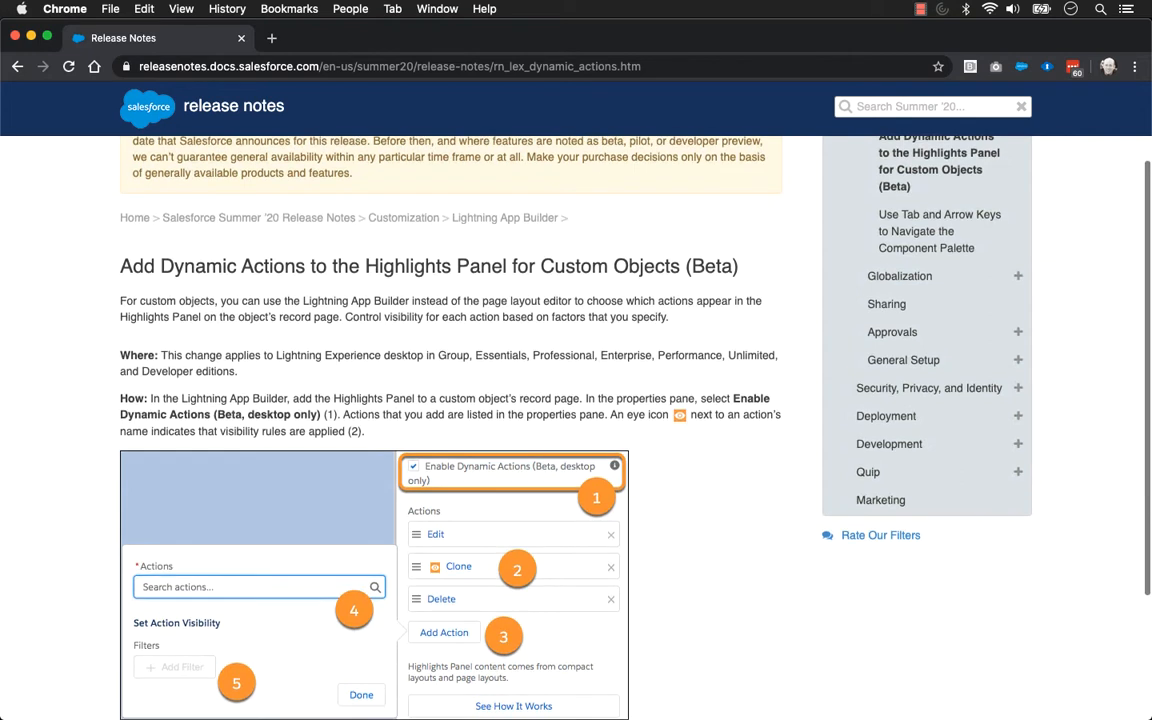
scroll(576, 420, "down", 2)
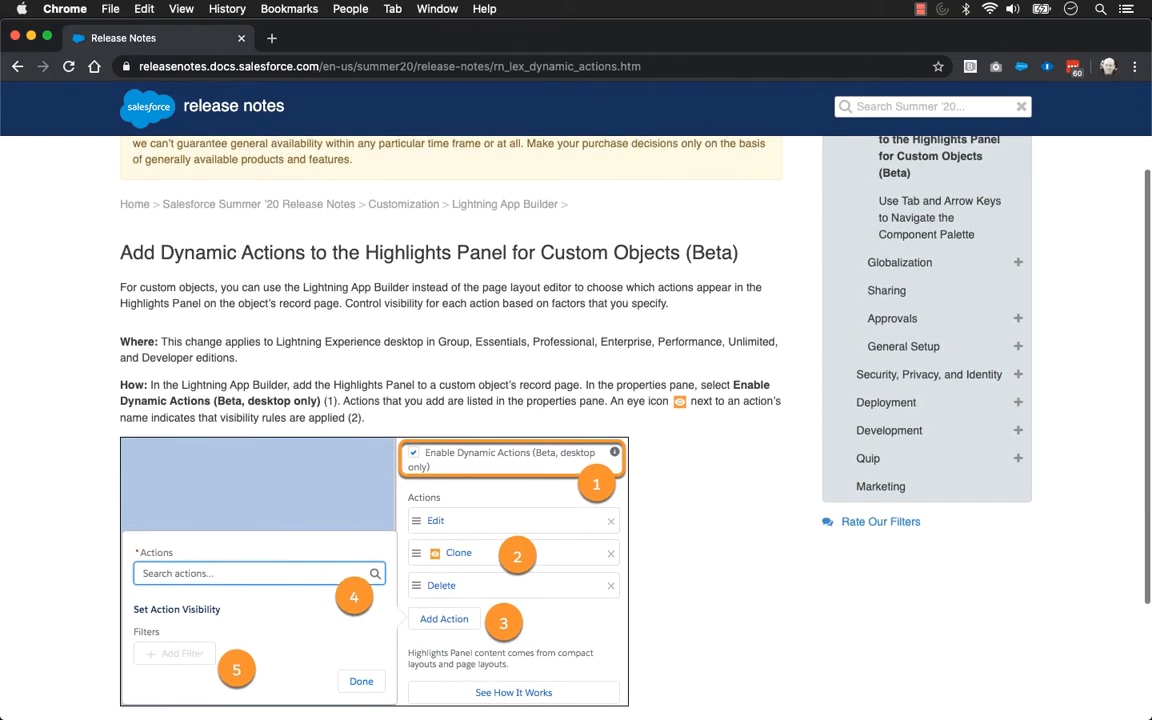
scroll(576, 420, "down", 2)
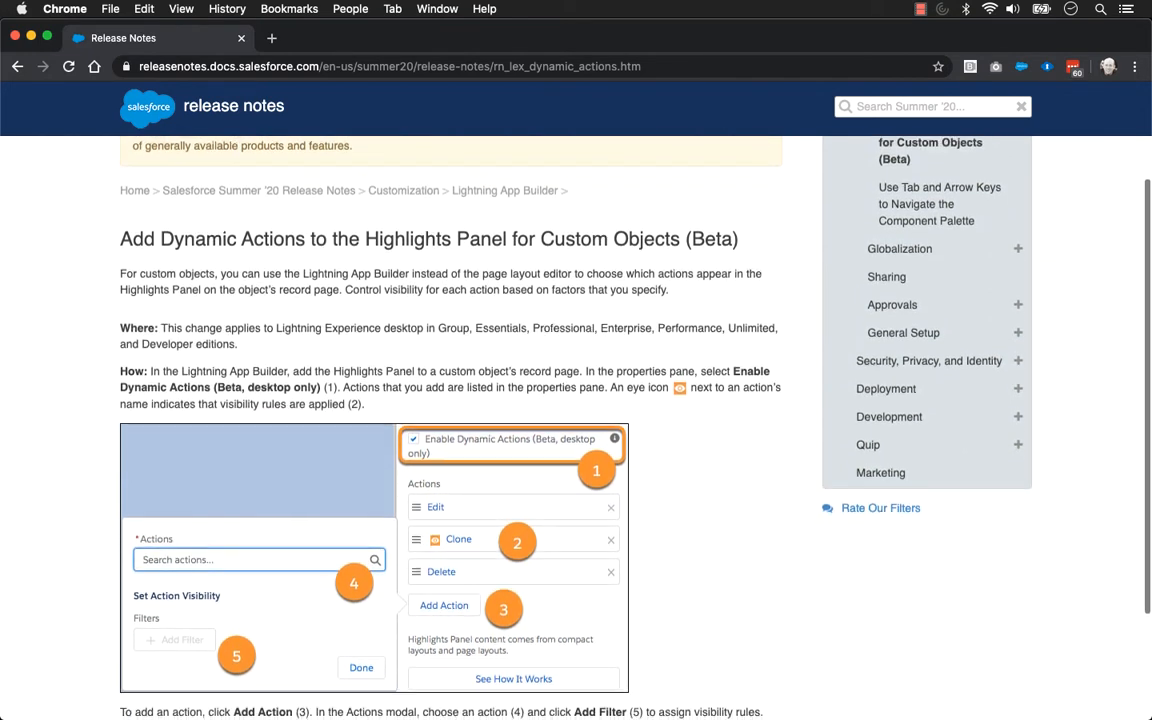
scroll(576, 420, "down", 2)
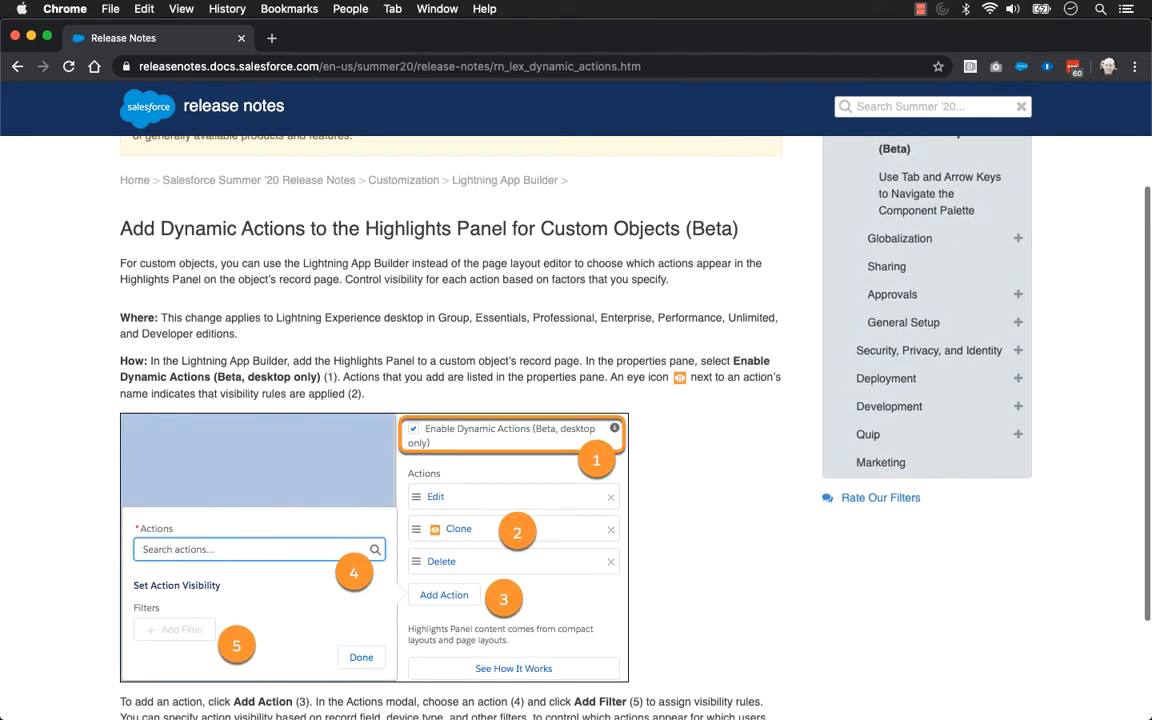
scroll(576, 420, "down", 2)
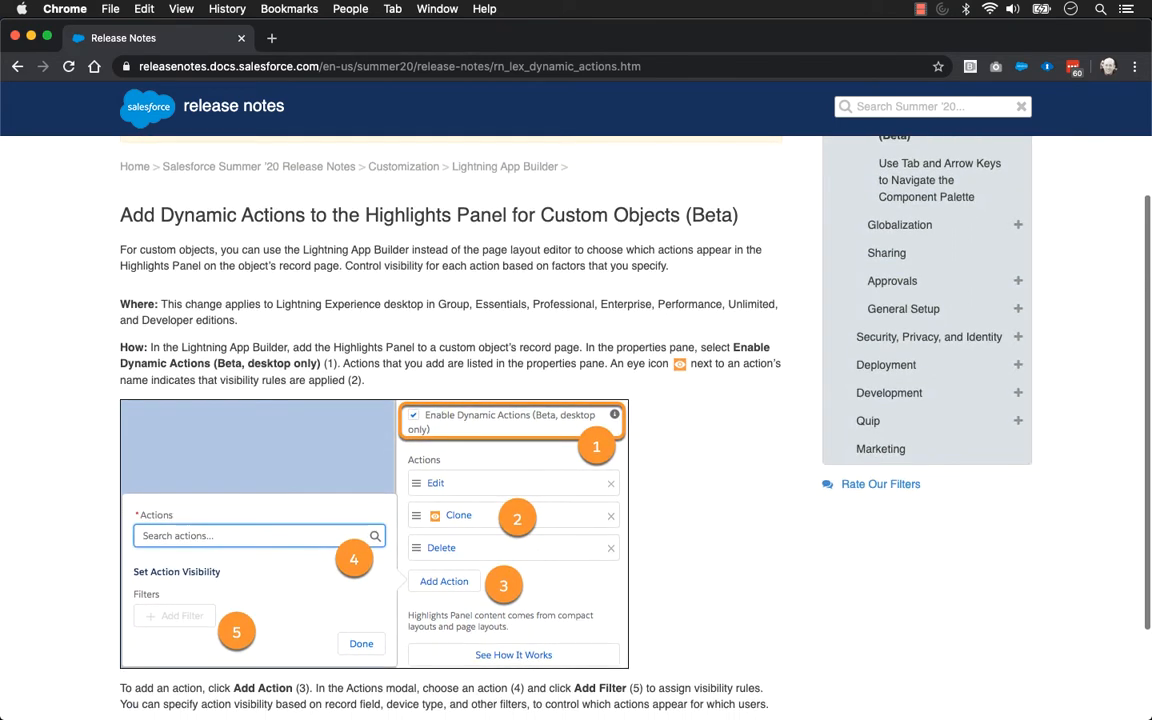
scroll(576, 420, "down", 2)
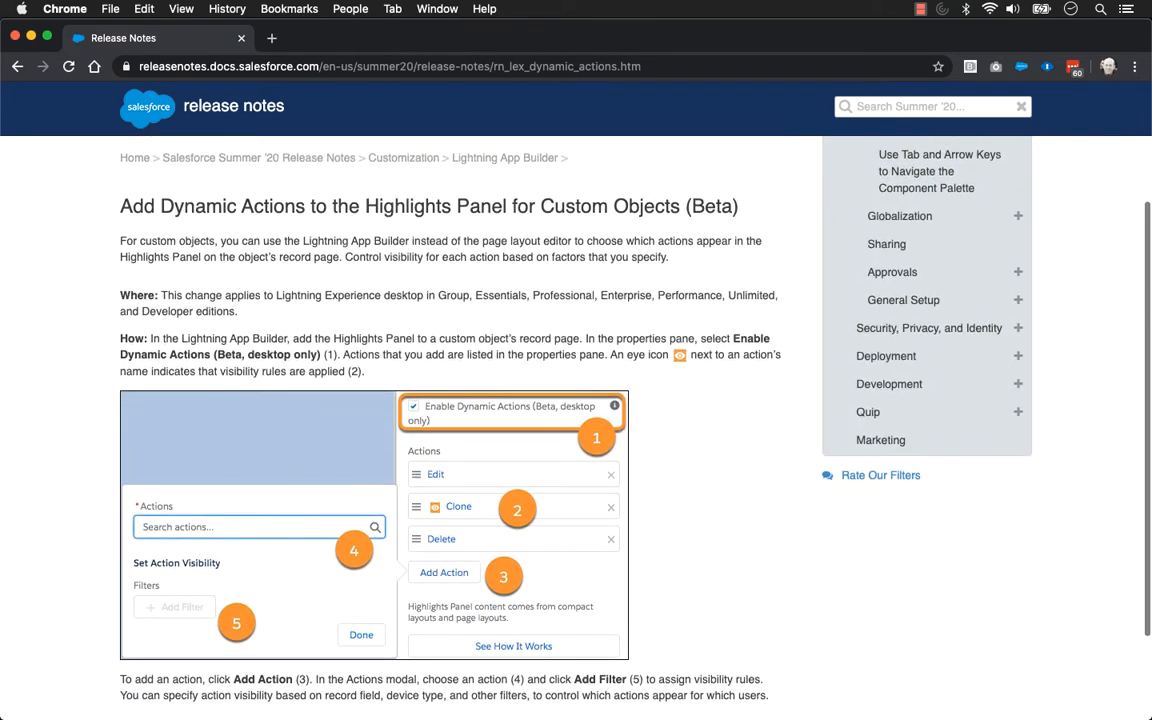
scroll(576, 420, "down", 2)
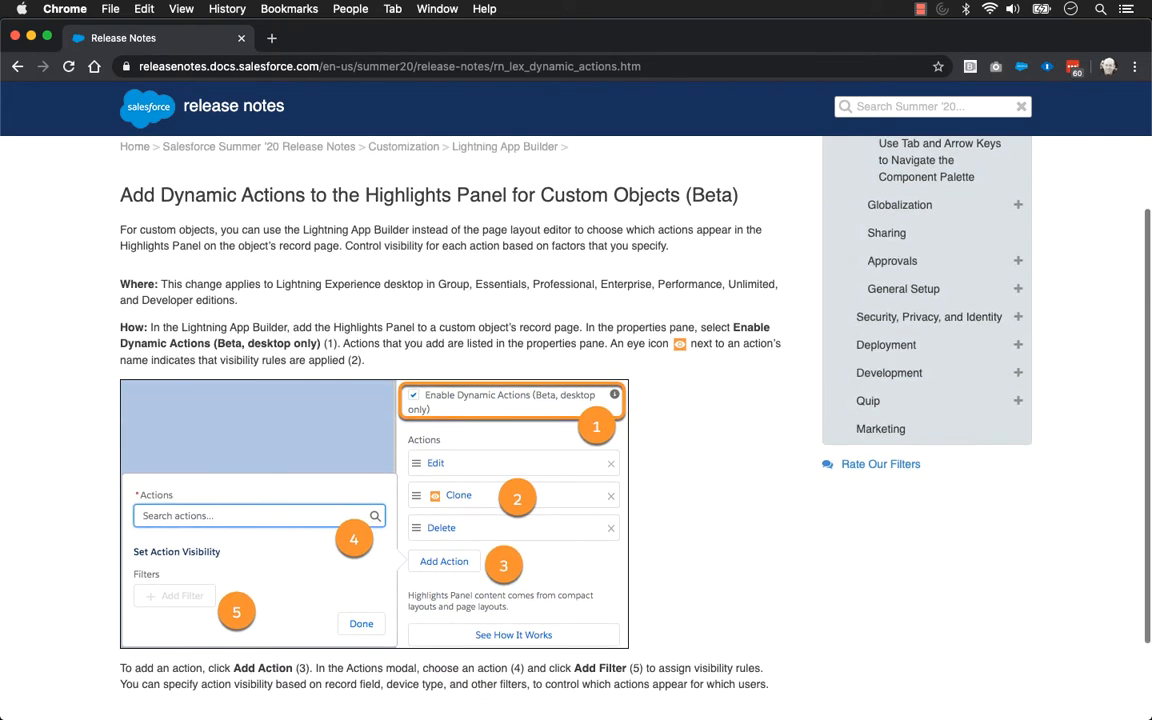
scroll(576, 420, "down", 2)
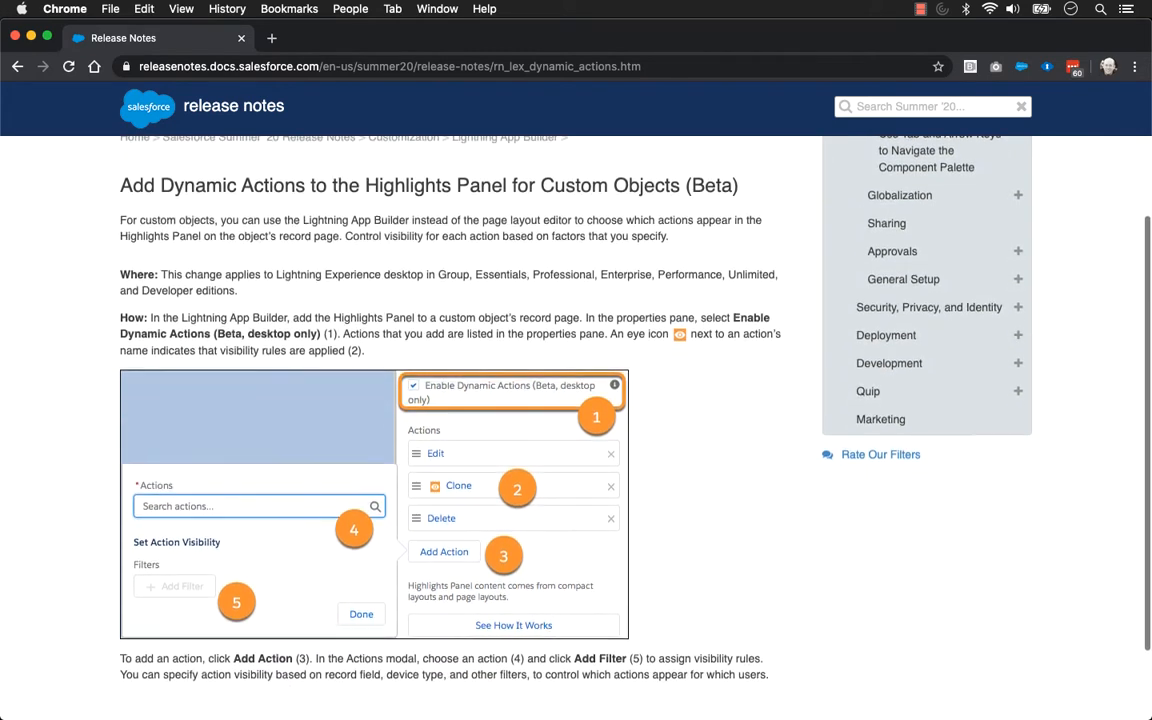
scroll(576, 420, "down", 2)
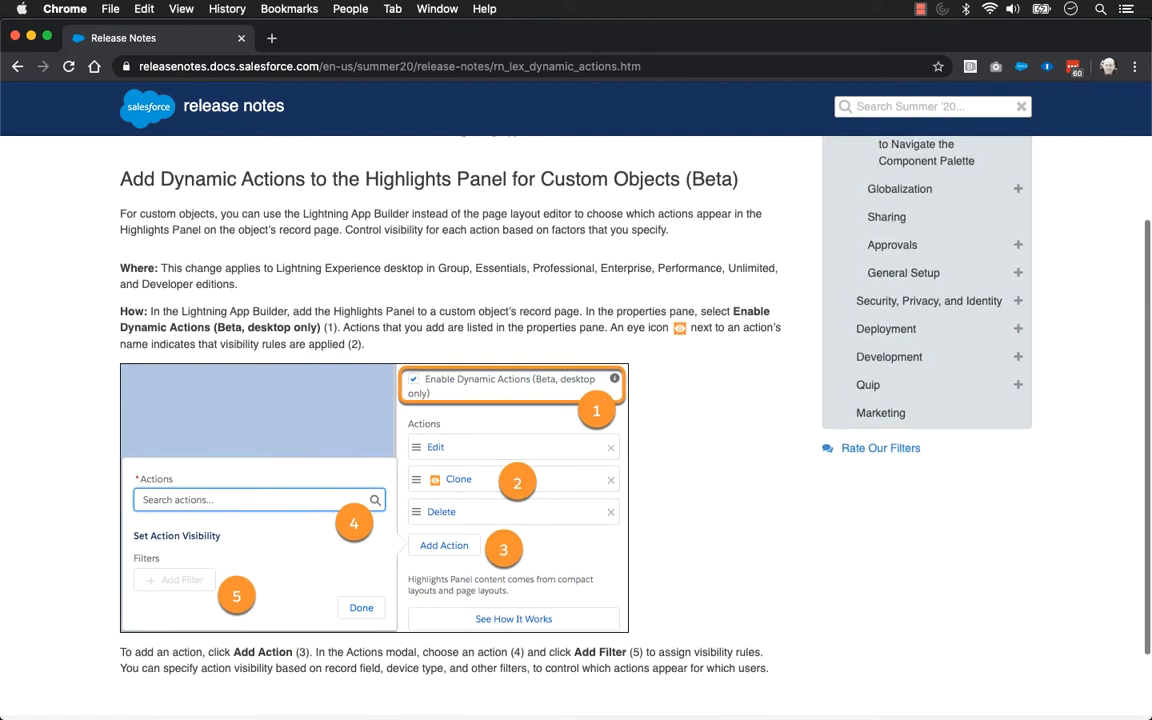
scroll(576, 420, "down", 2)
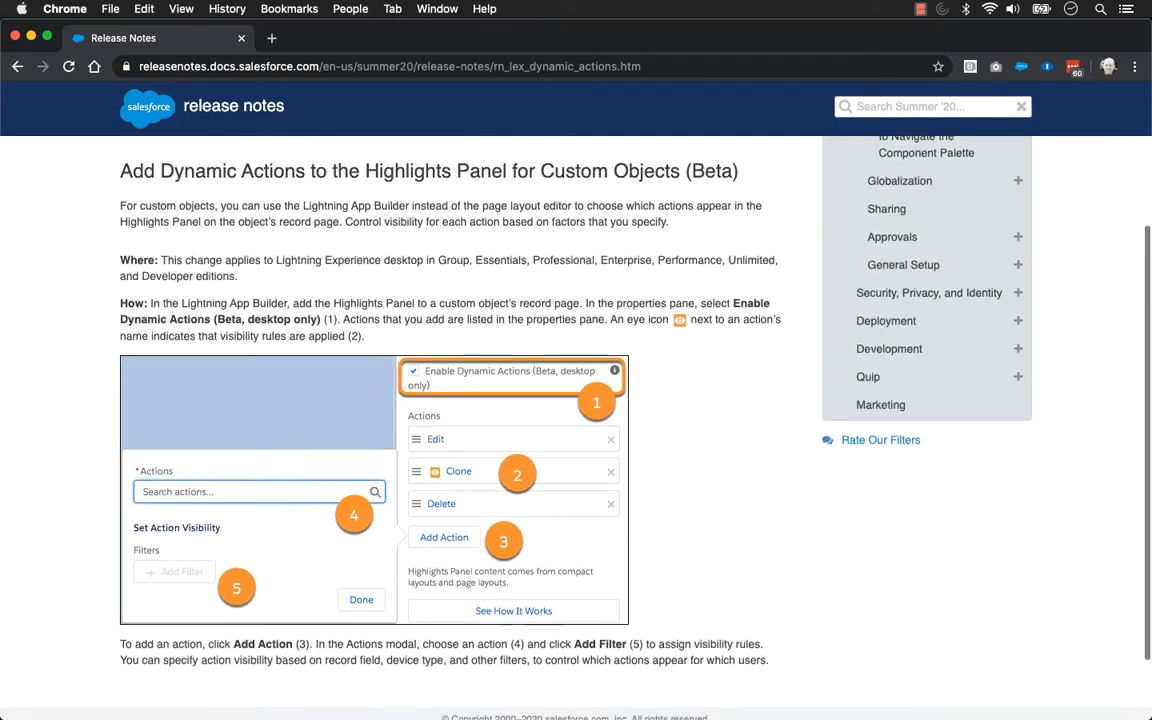
scroll(576, 420, "down", 2)
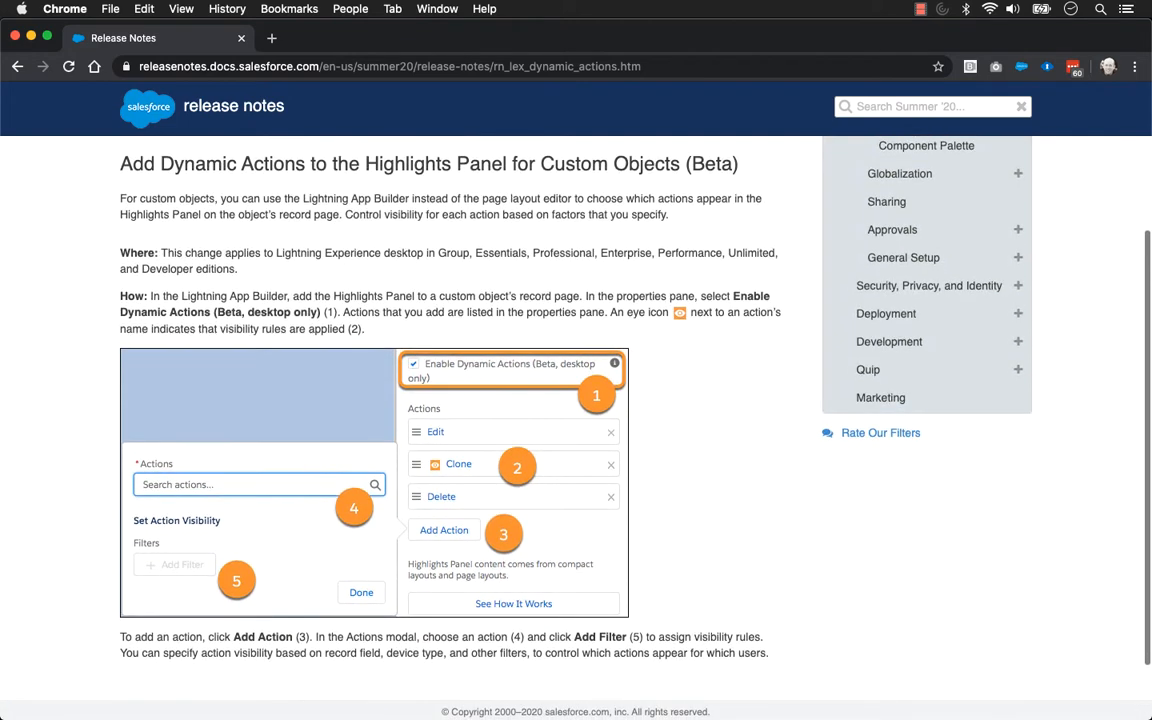
scroll(576, 420, "down", 2)
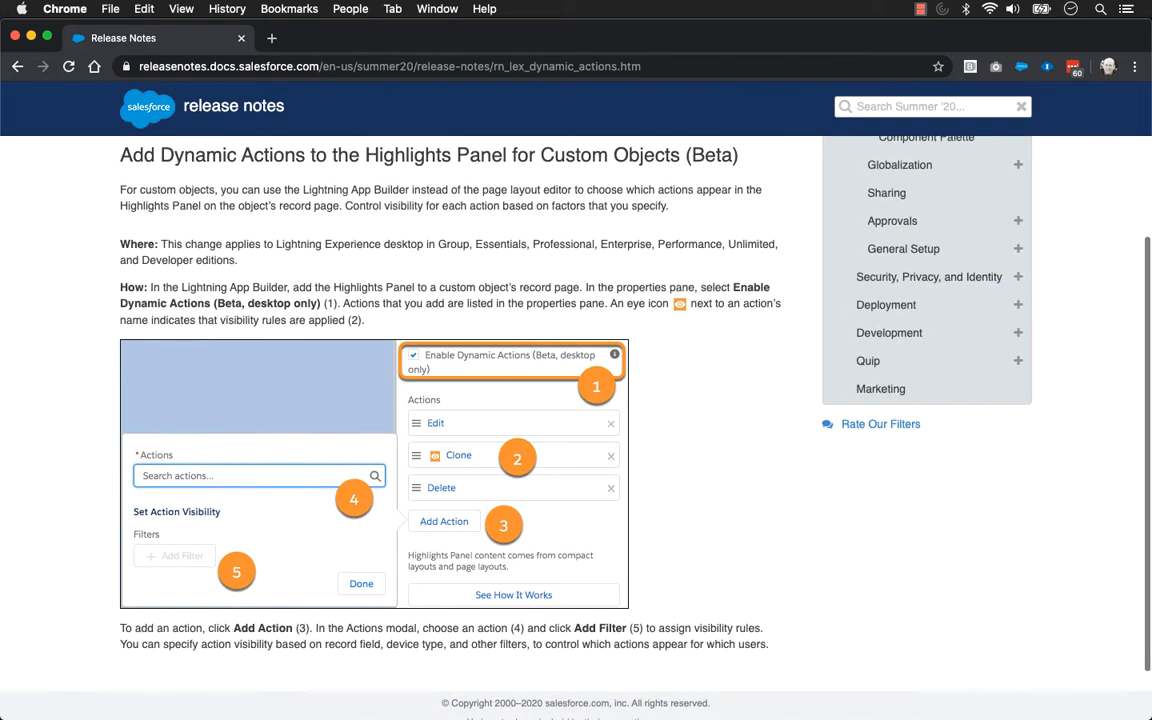
scroll(576, 420, "down", 2)
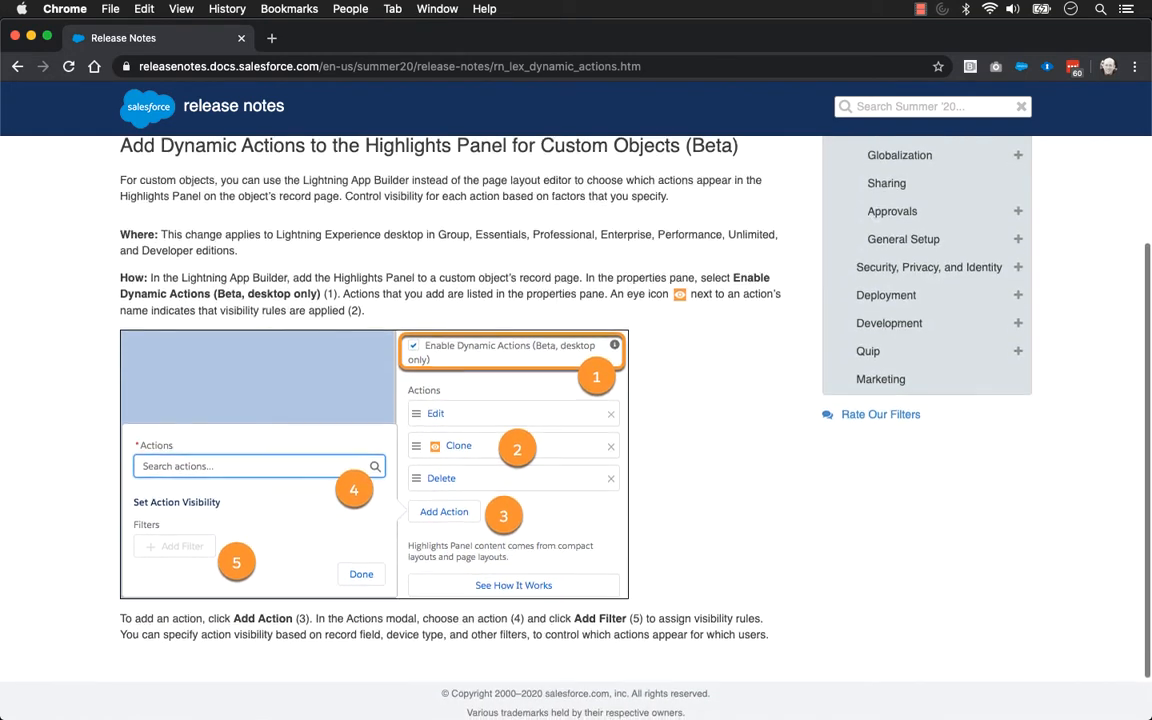
scroll(576, 420, "down", 2)
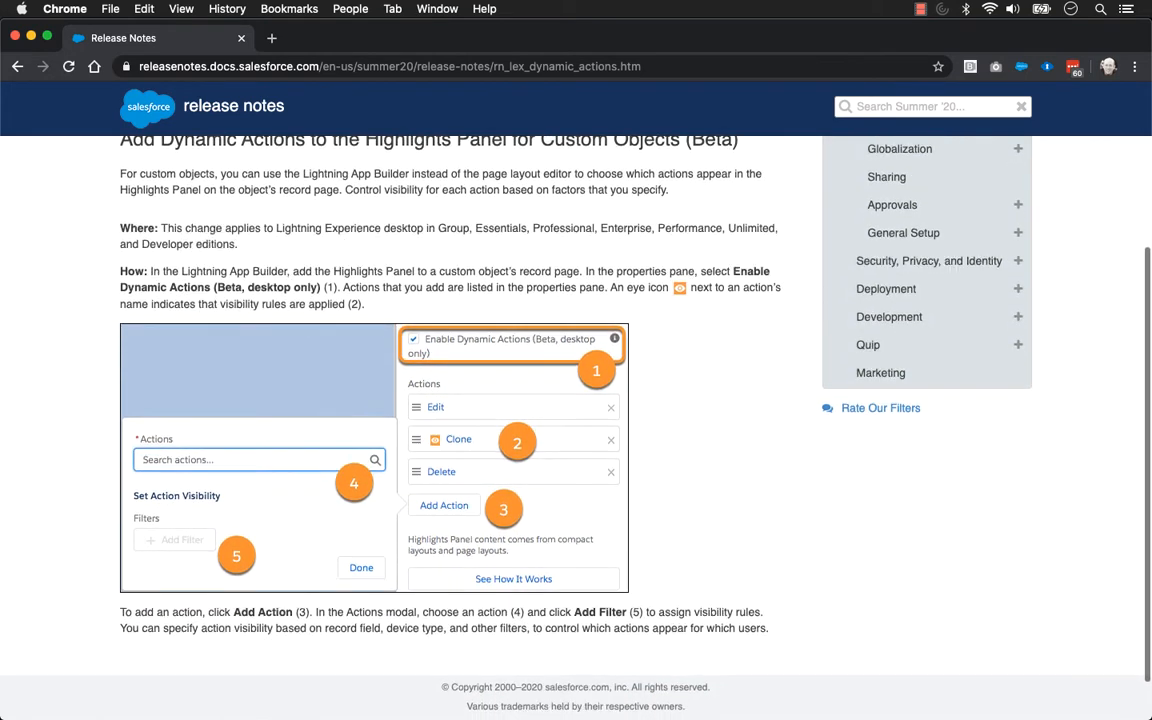
scroll(576, 420, "down", 1)
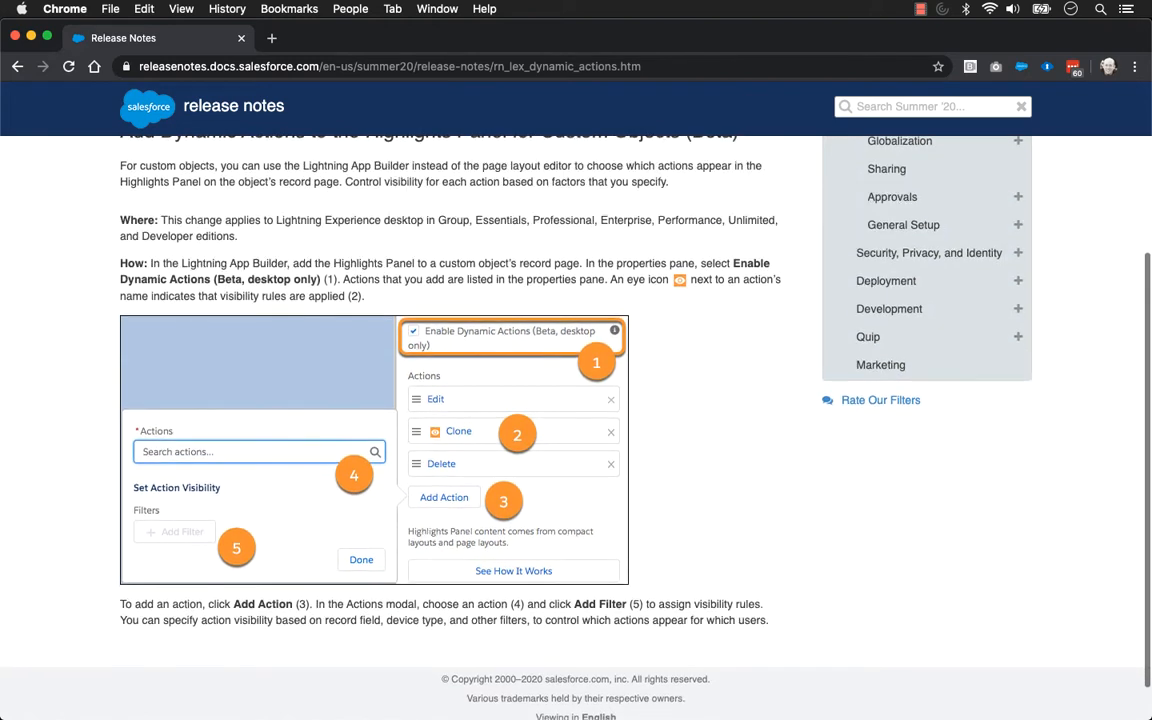
scroll(576, 420, "down", 2)
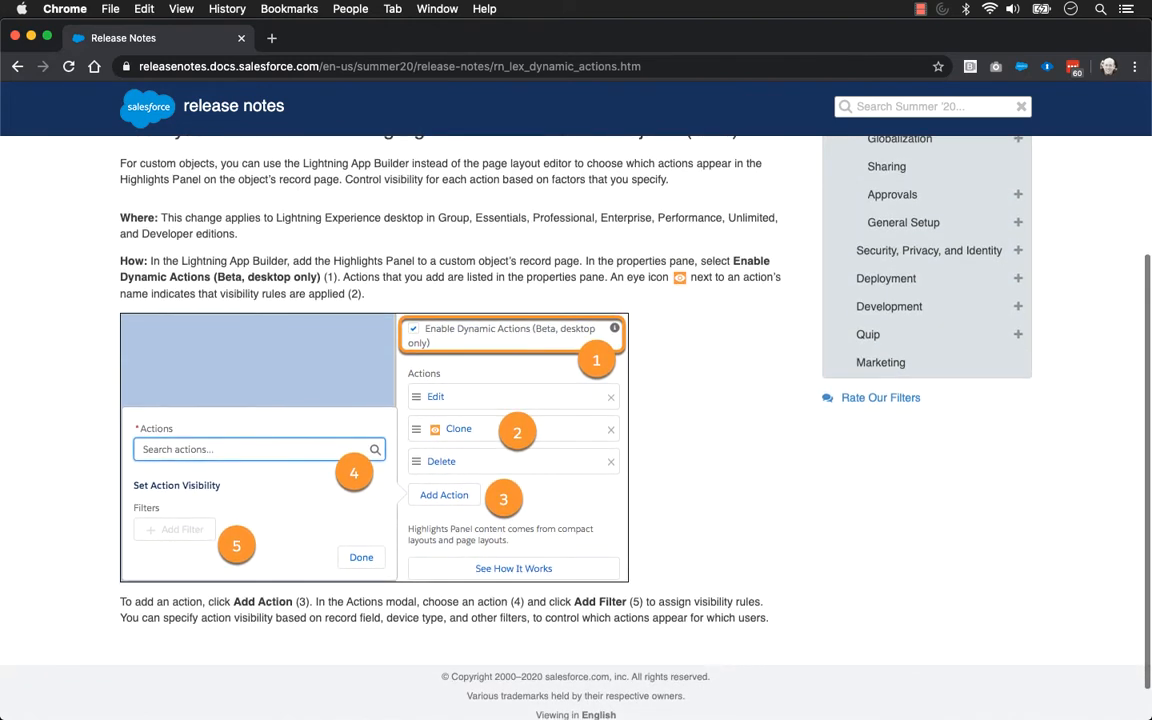
scroll(576, 420, "down", 1)
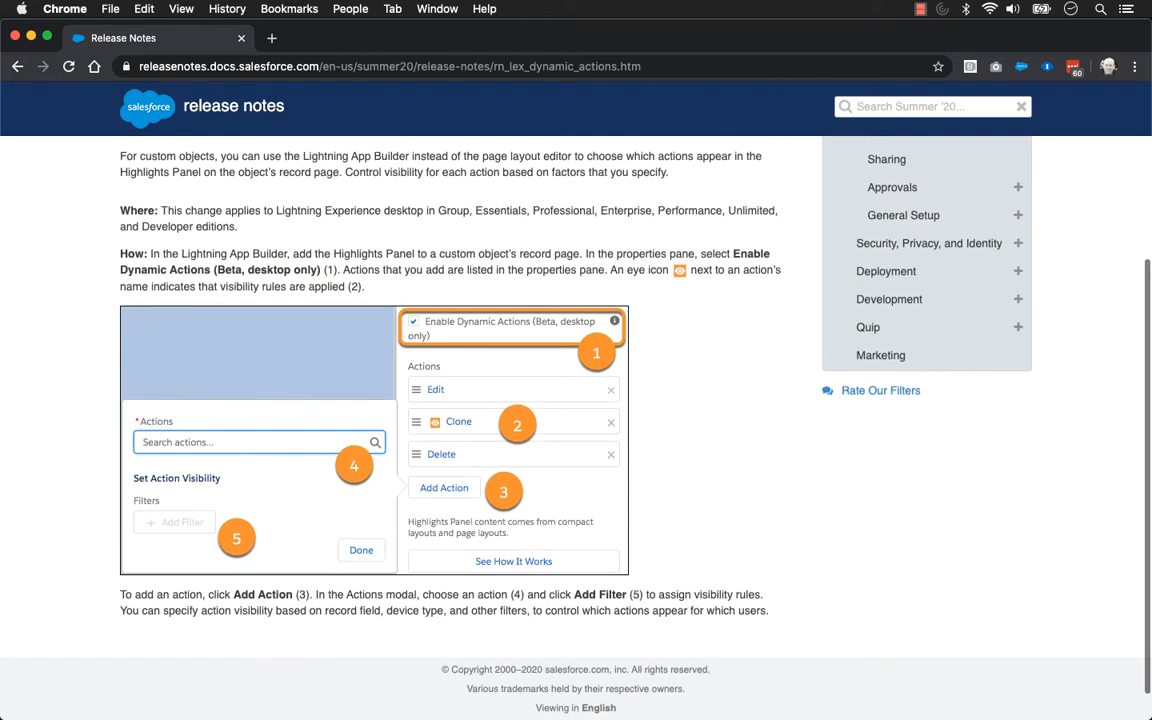
scroll(576, 420, "down", 2)
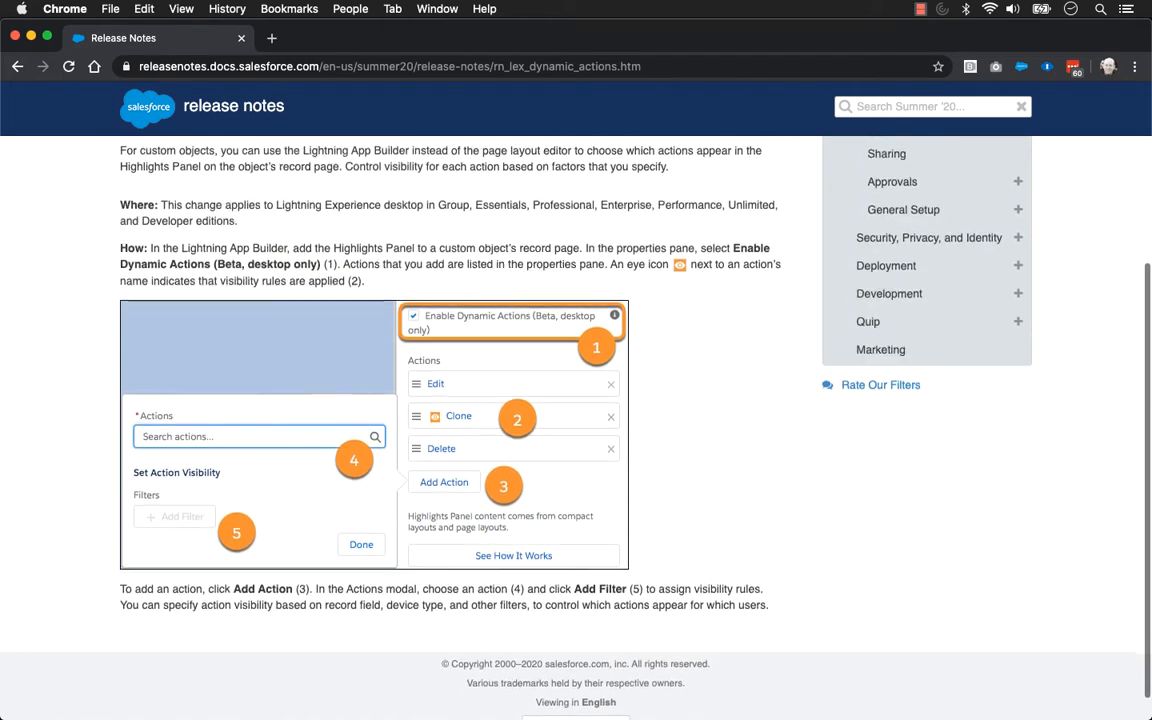
scroll(576, 420, "down", 2)
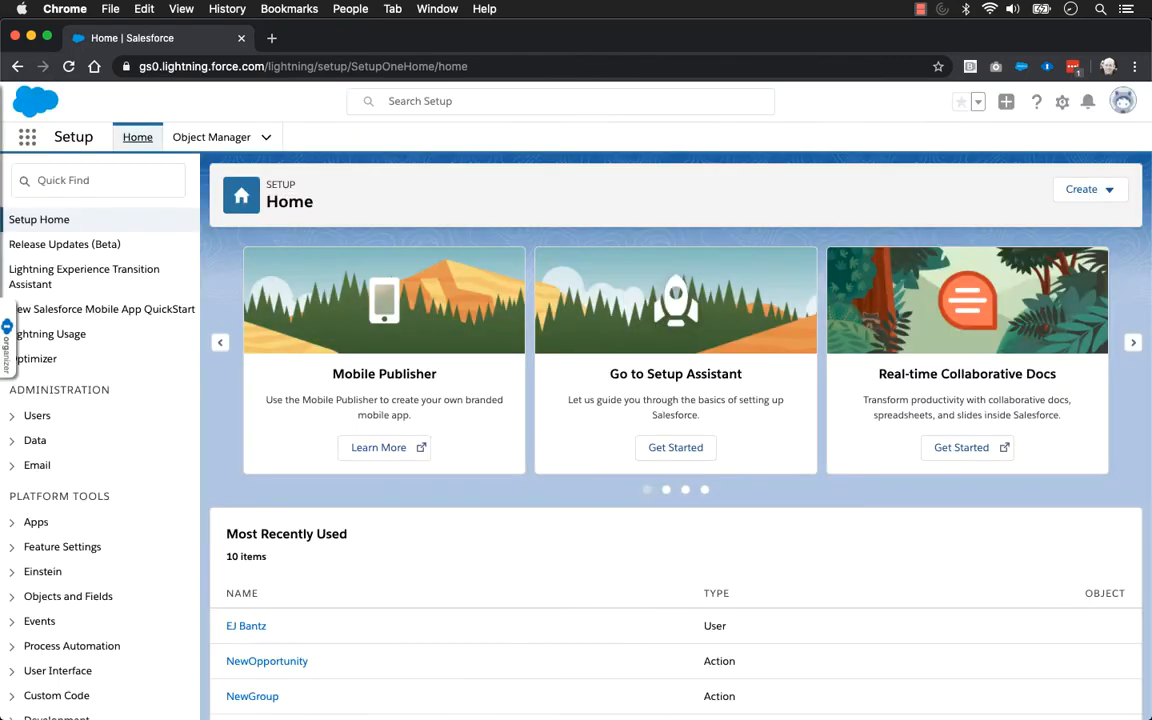
Search the Setup home for "record page" to find the record page settings
left_click(56, 182)
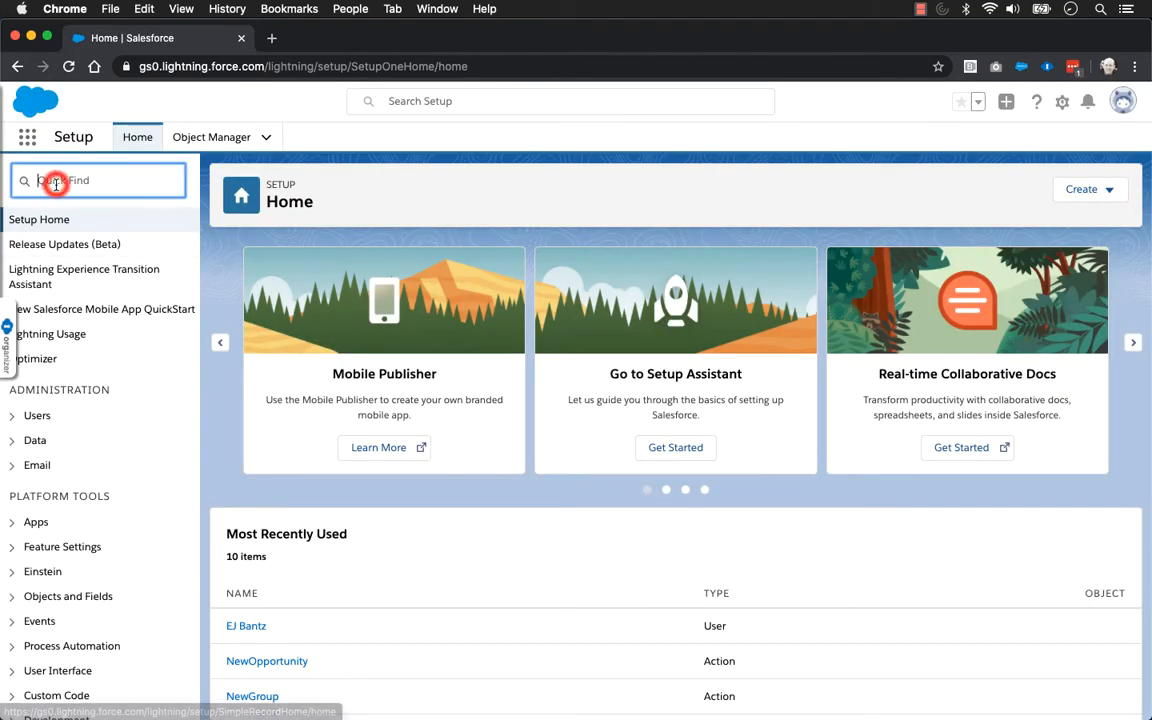
type("rec")
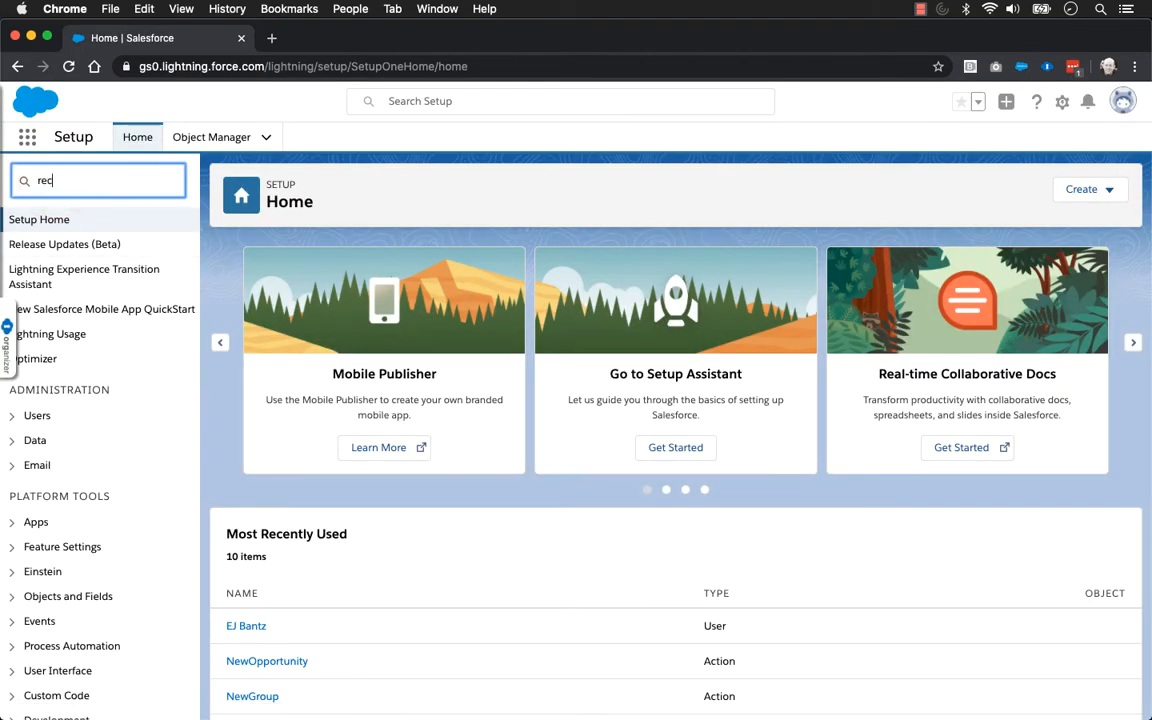
type("ord p")
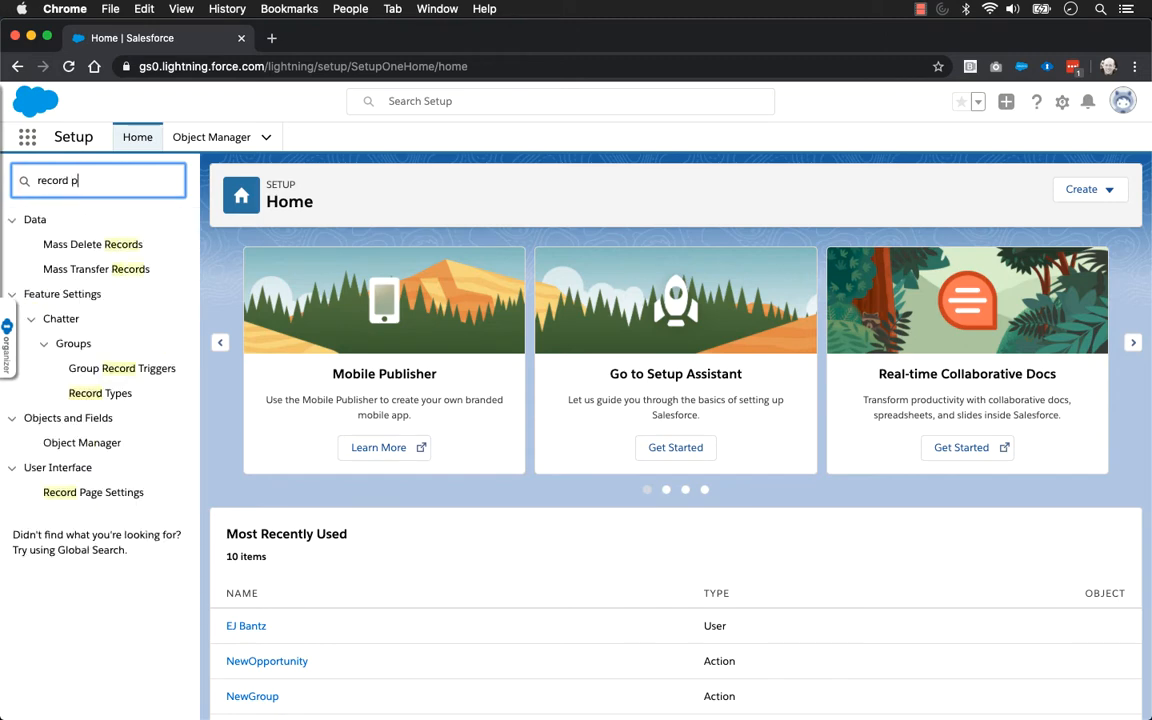
type("age")
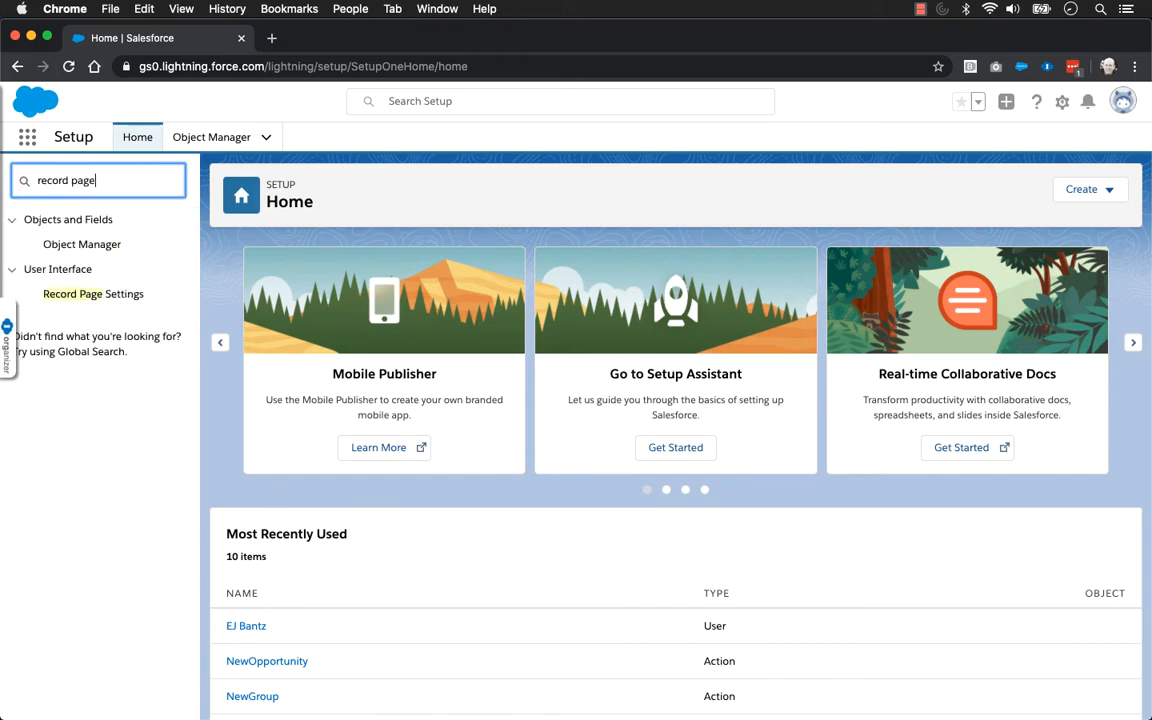
In Record Page Settings, turn on Dynamic Forms (Non-GA Preview, desktop only) and save the change
left_click(85, 296)
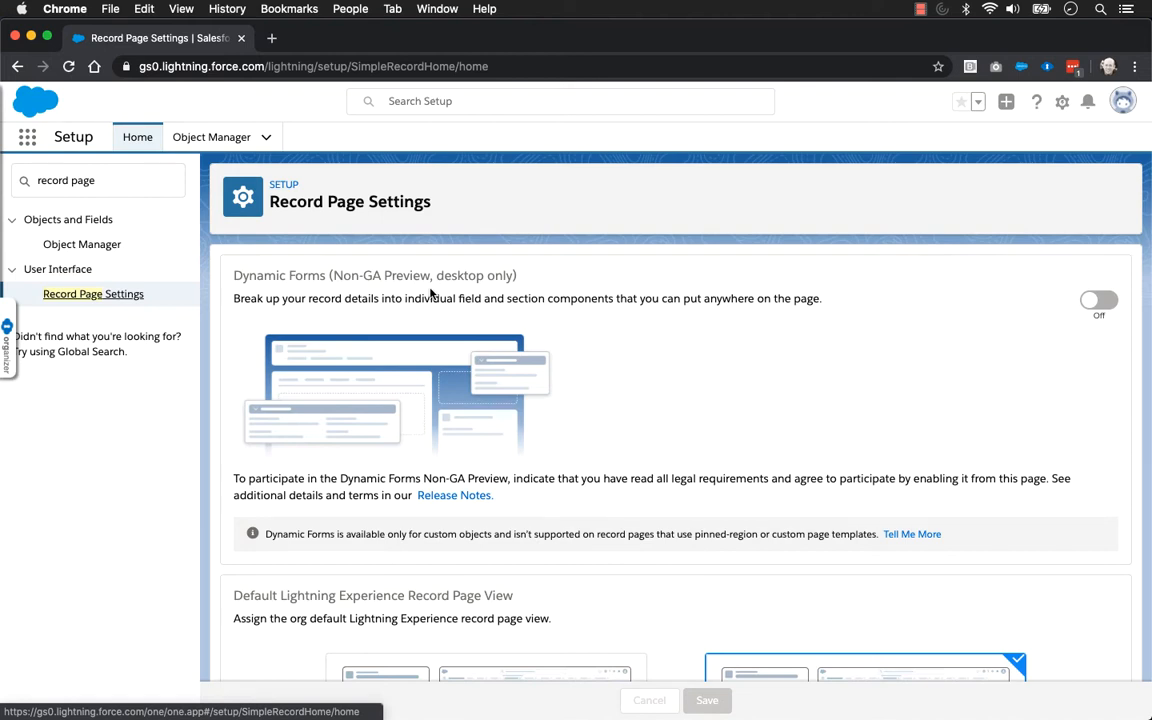
left_click(1095, 301)
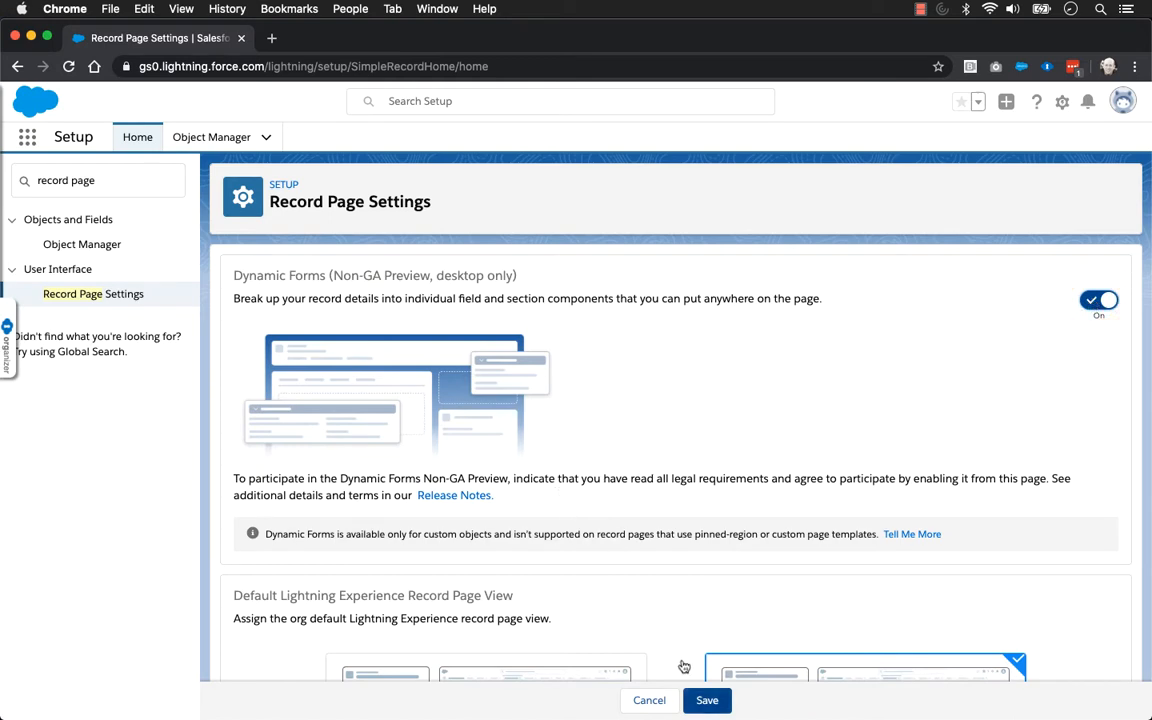
left_click(707, 699)
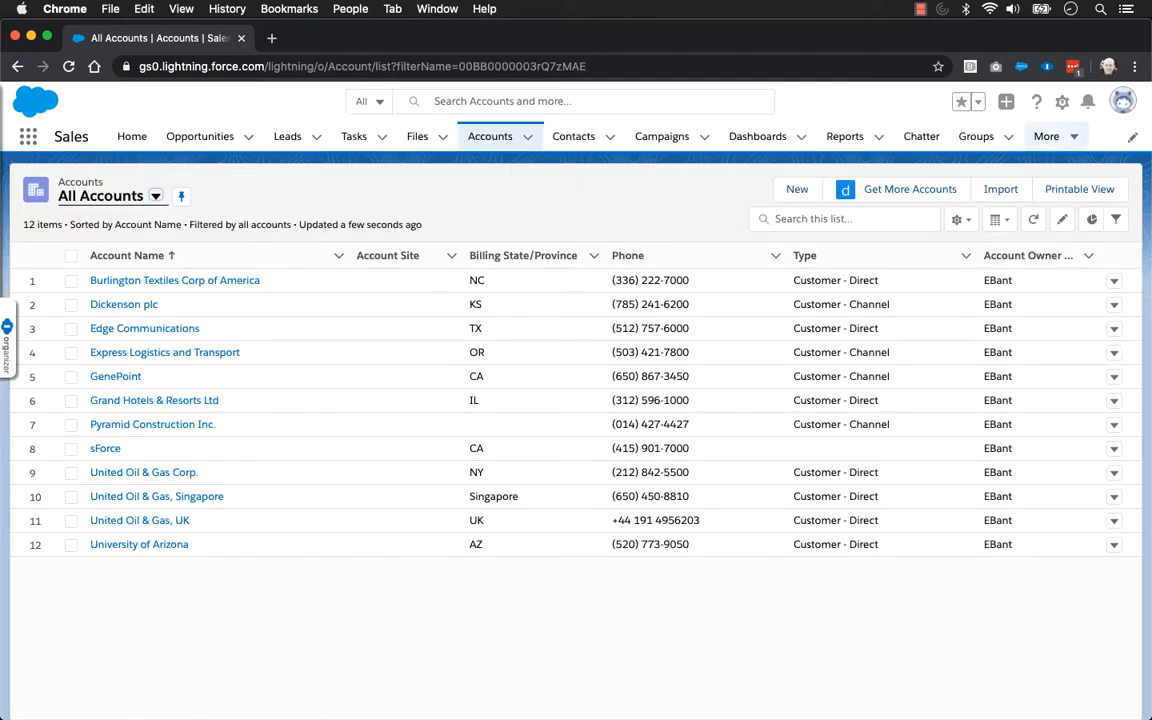
Open the Burlington Textiles Corp of America account's record page for editing in the Lightning App Builder and dismiss the introductory messages
left_click(1062, 103)
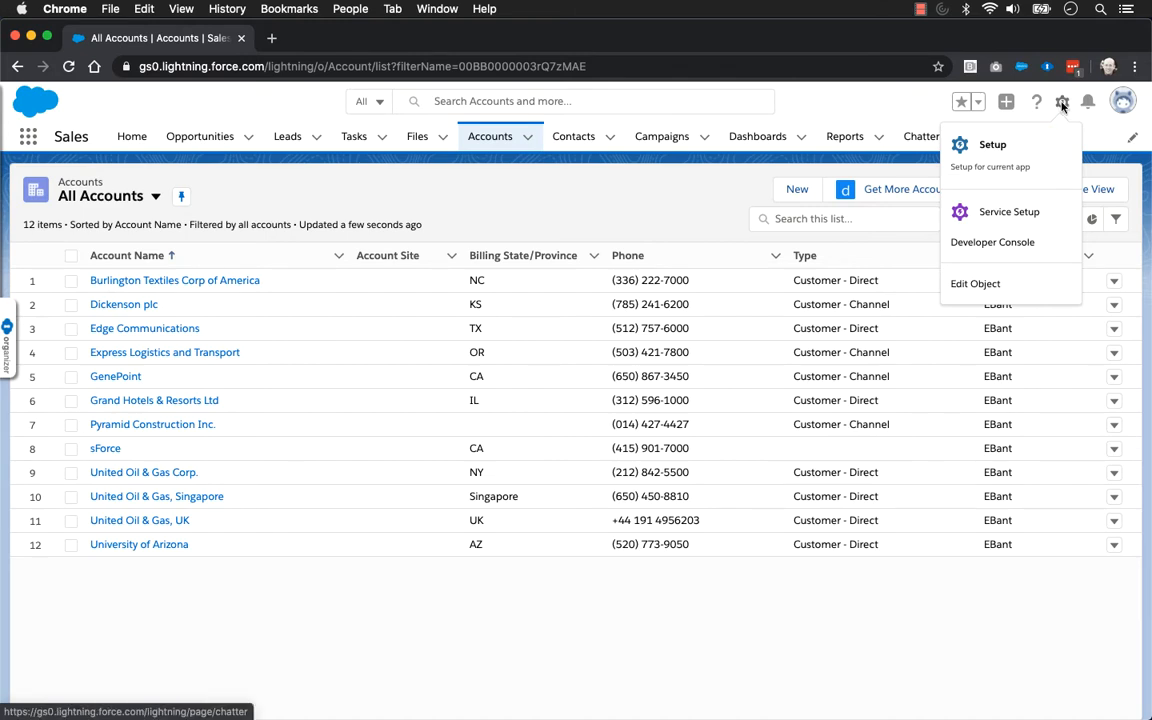
left_click(760, 170)
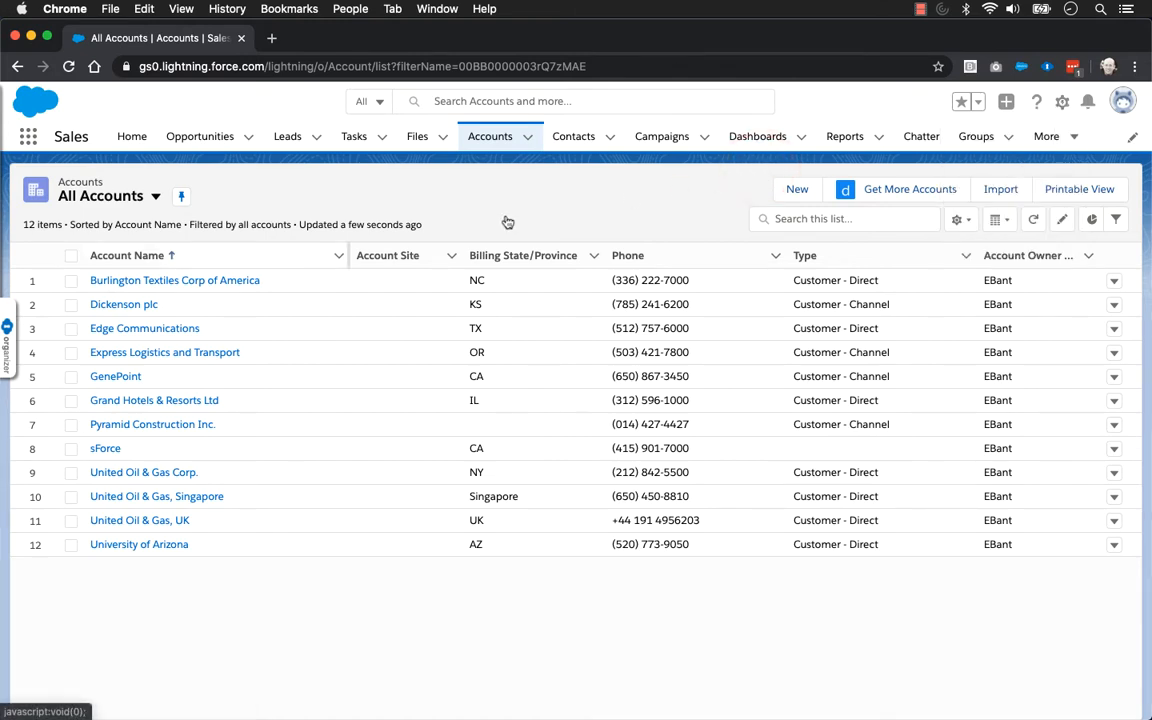
left_click(176, 280)
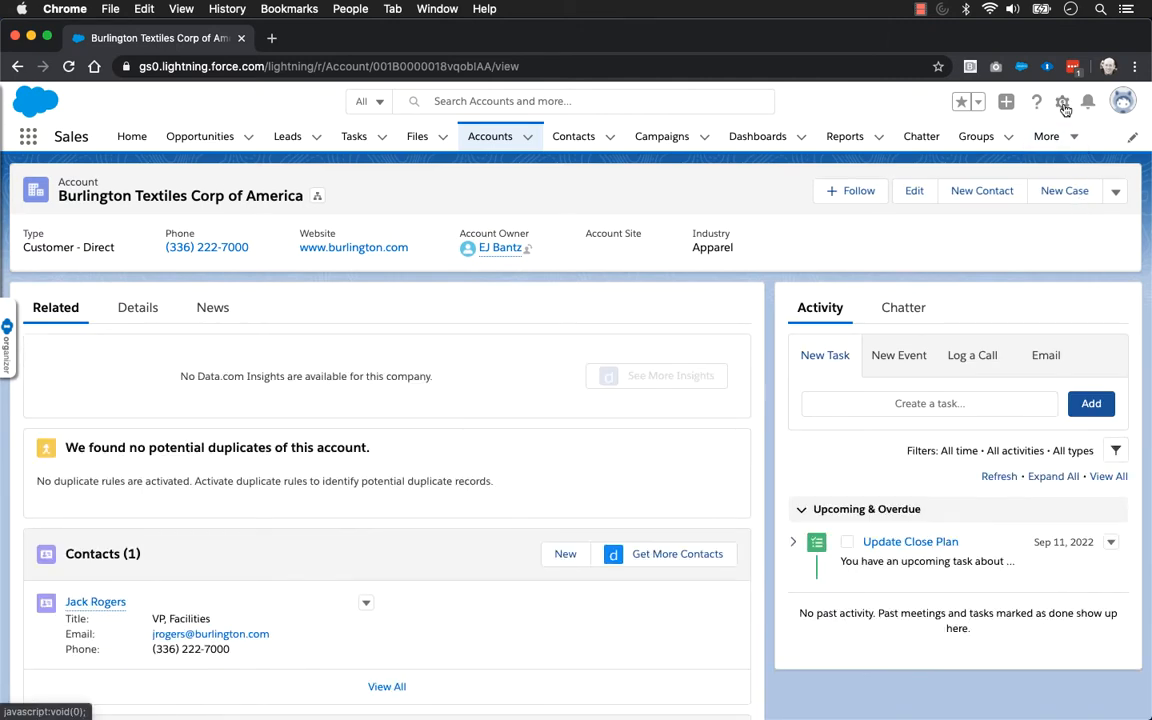
left_click(1063, 103)
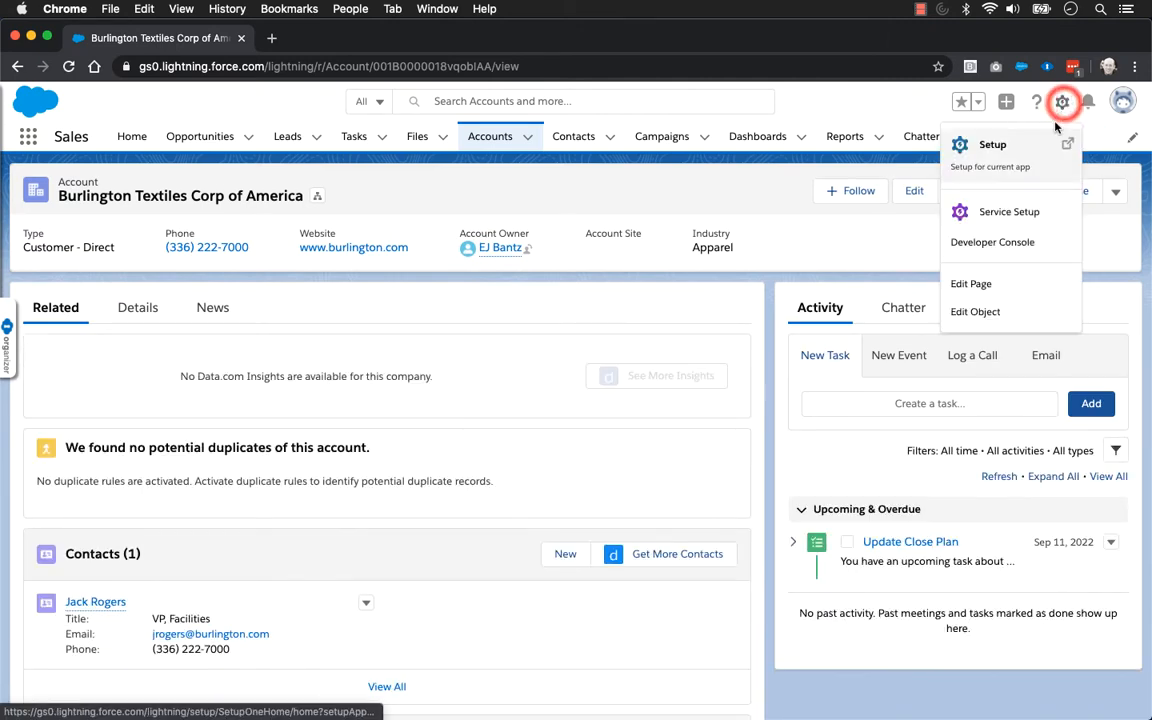
left_click(979, 285)
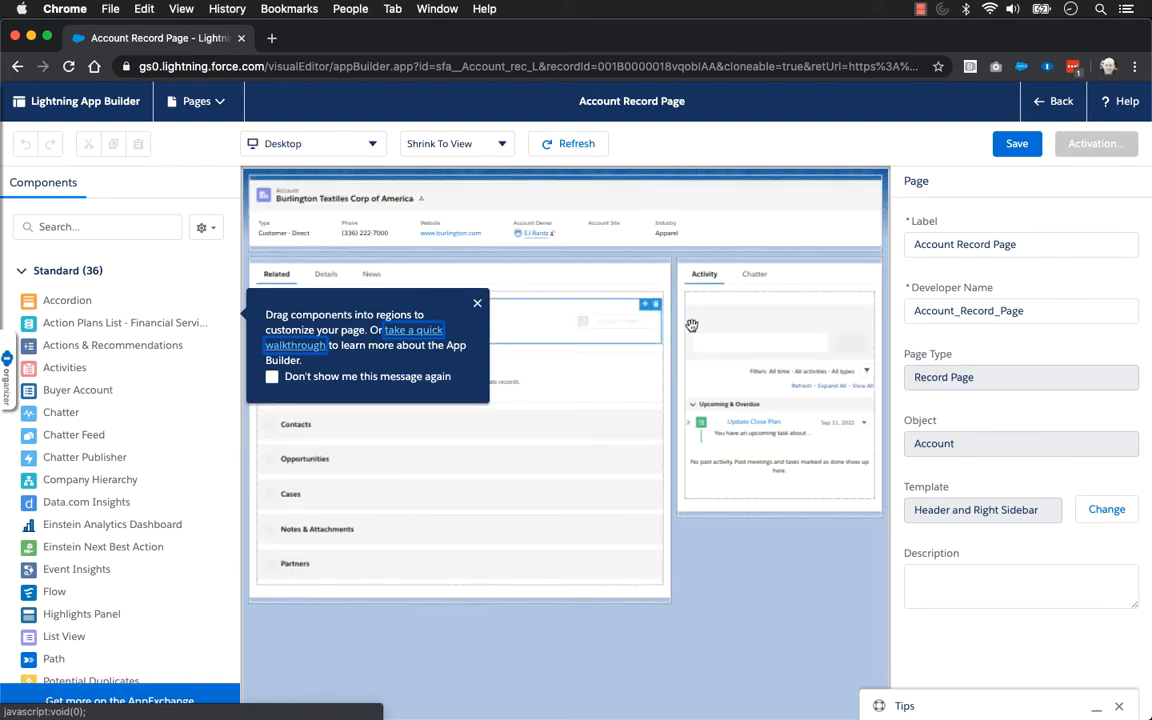
left_click(478, 305)
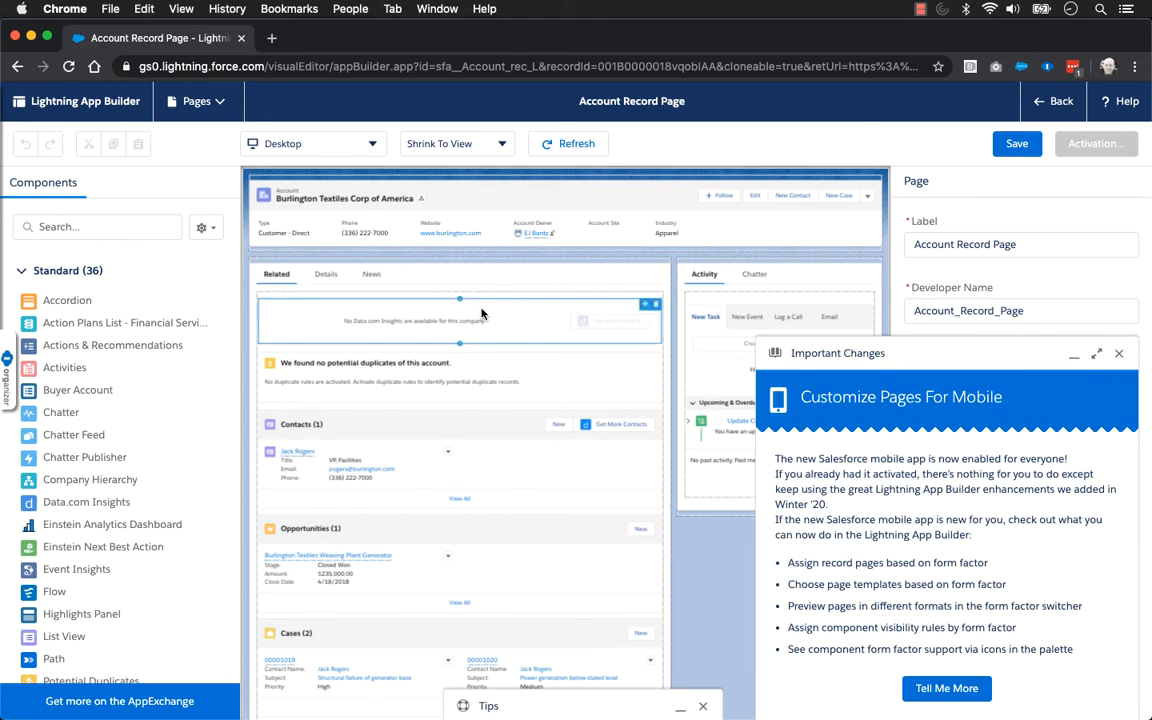
left_click(1119, 356)
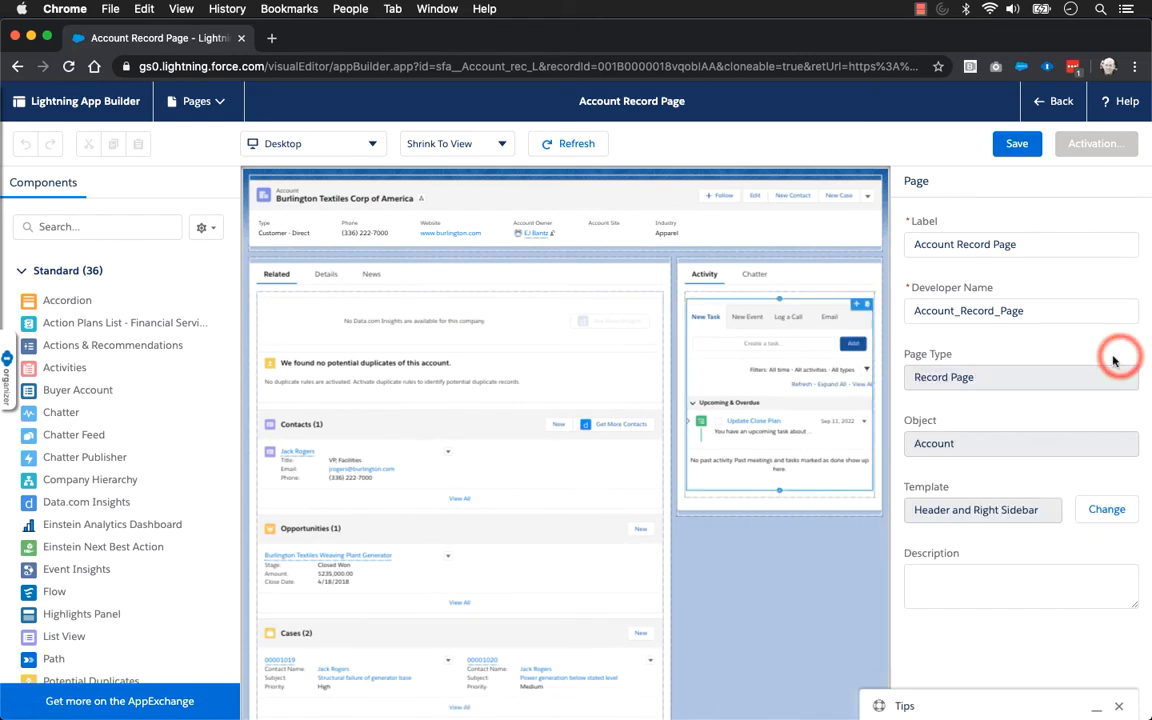
Examine the account page's Record Detail component and the full list of available components, then leave the page editor
left_click(329, 280)
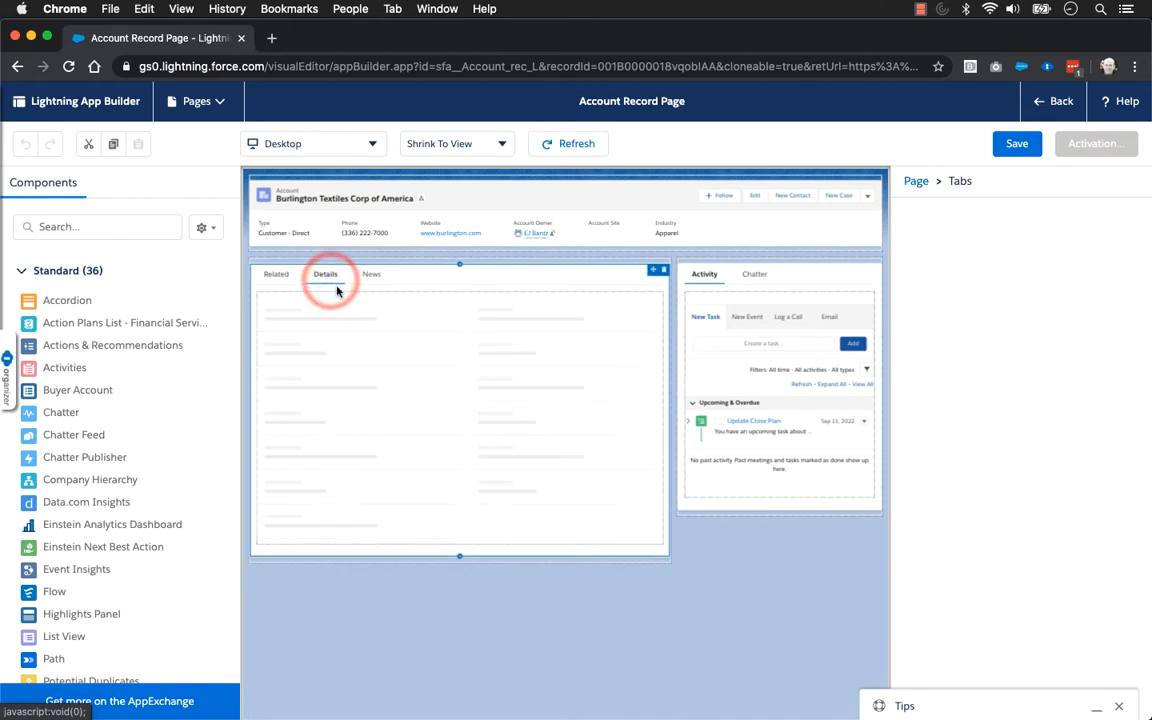
left_click(412, 353)
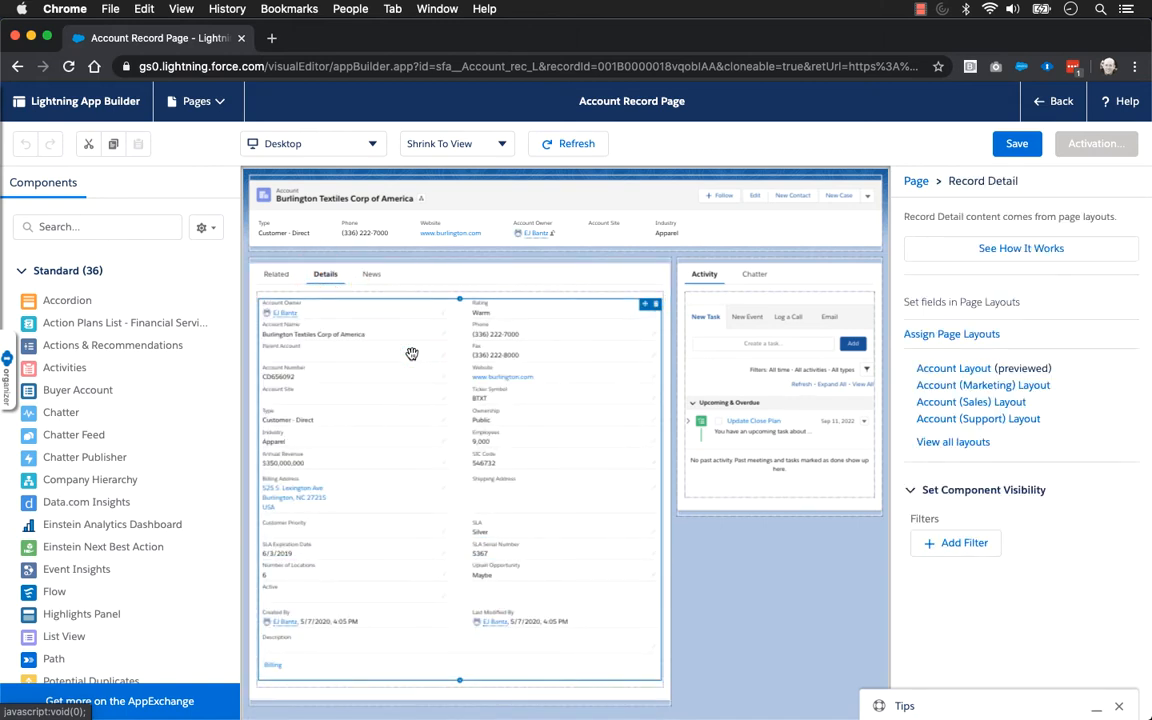
scroll(140, 577, "down", 3)
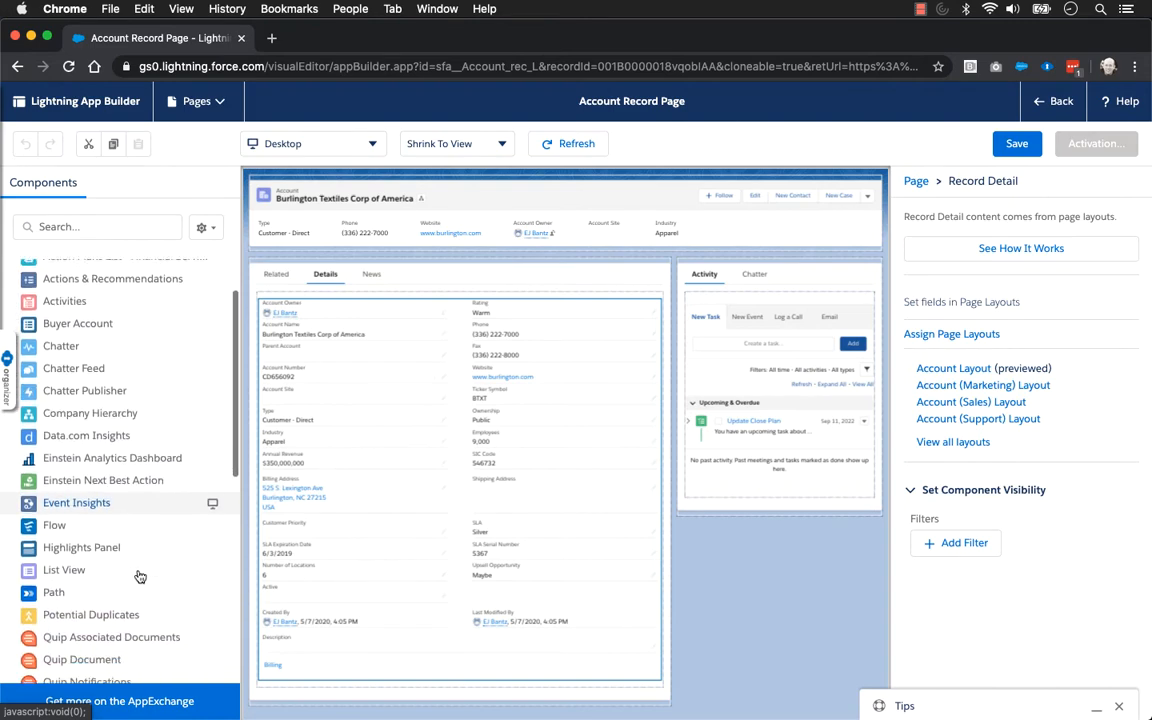
scroll(140, 577, "down", 5)
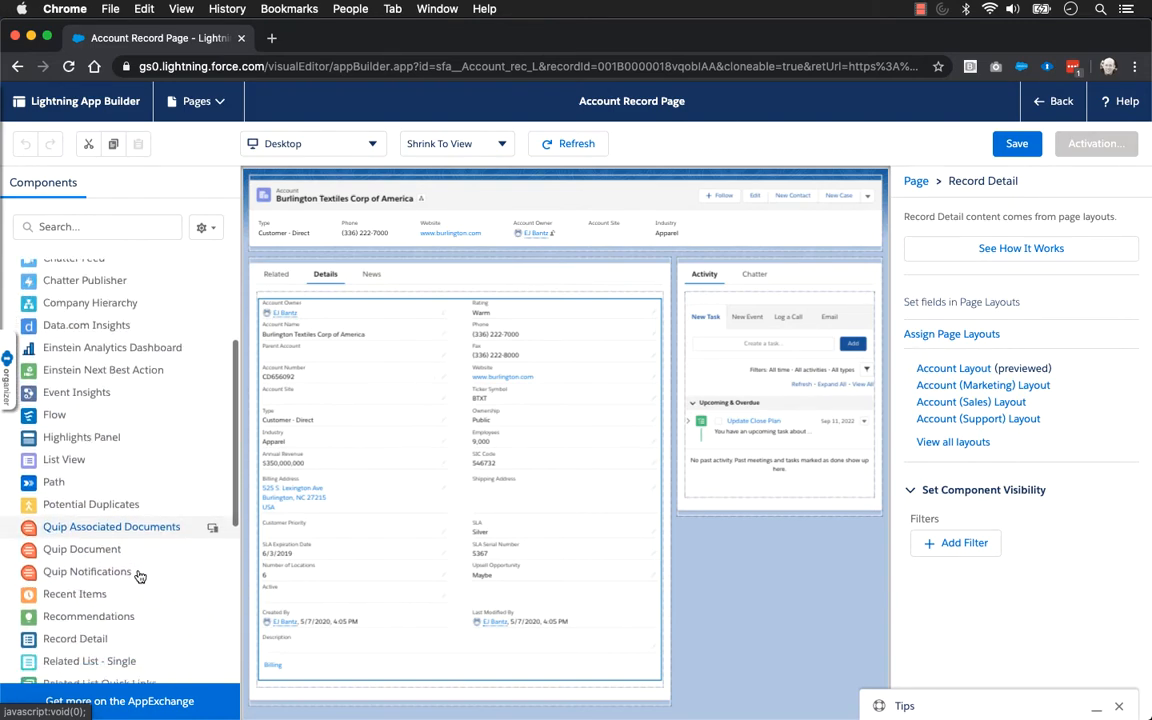
scroll(140, 577, "down", 13)
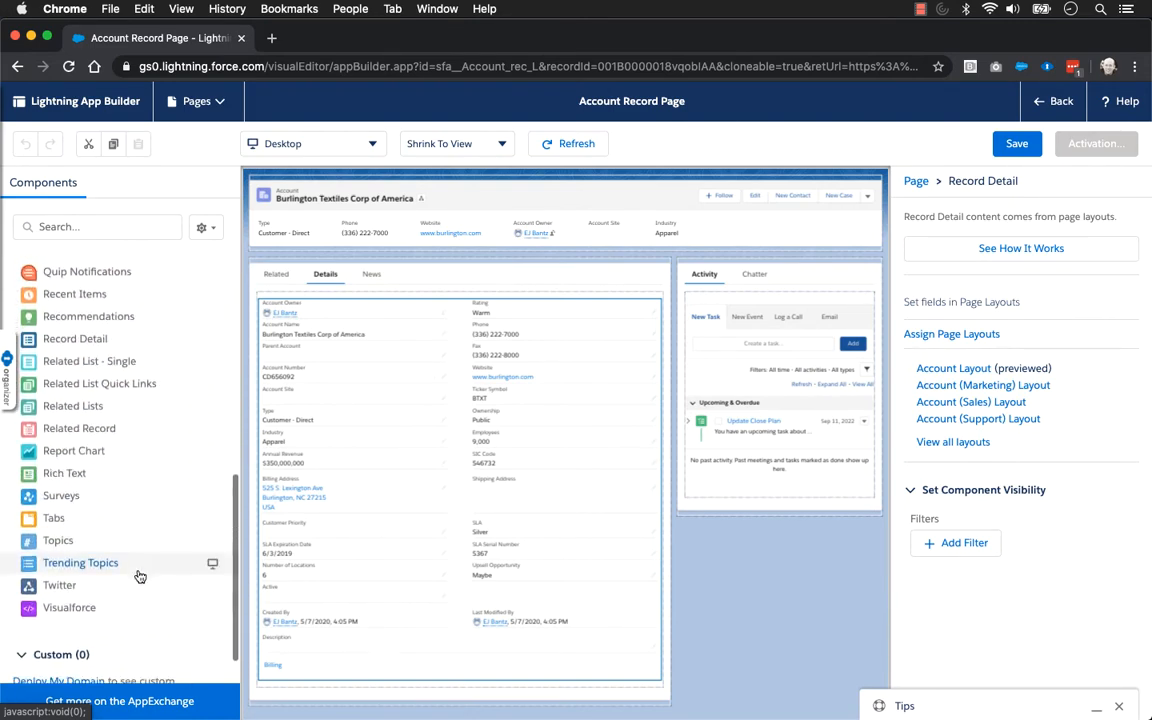
scroll(140, 577, "down", 2)
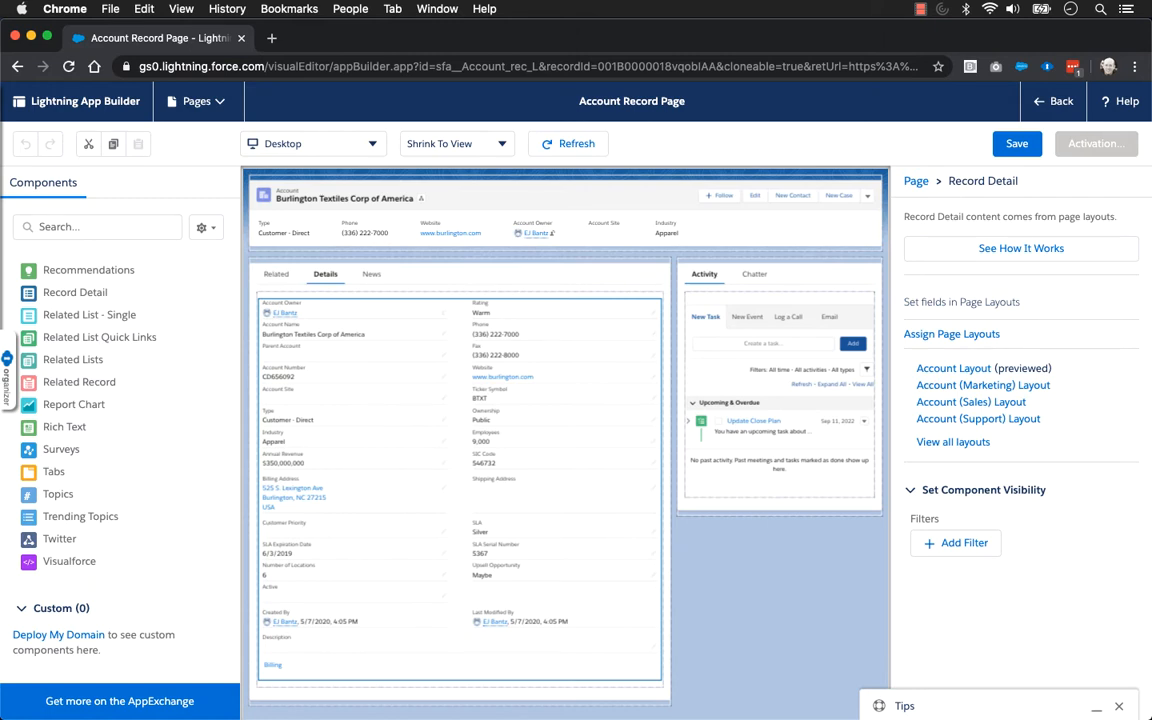
left_click(1057, 101)
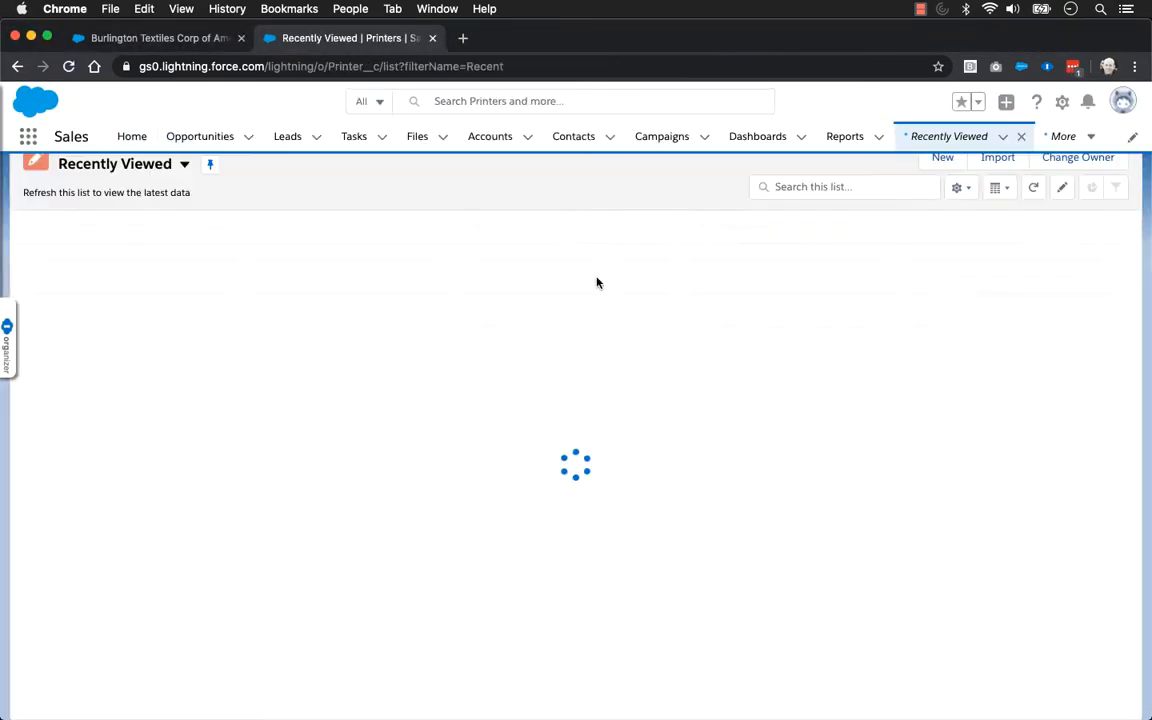
Create a printer record named "3d Printer Camp" with filament size 1.75 and a heated bed, and save it
left_click(940, 160)
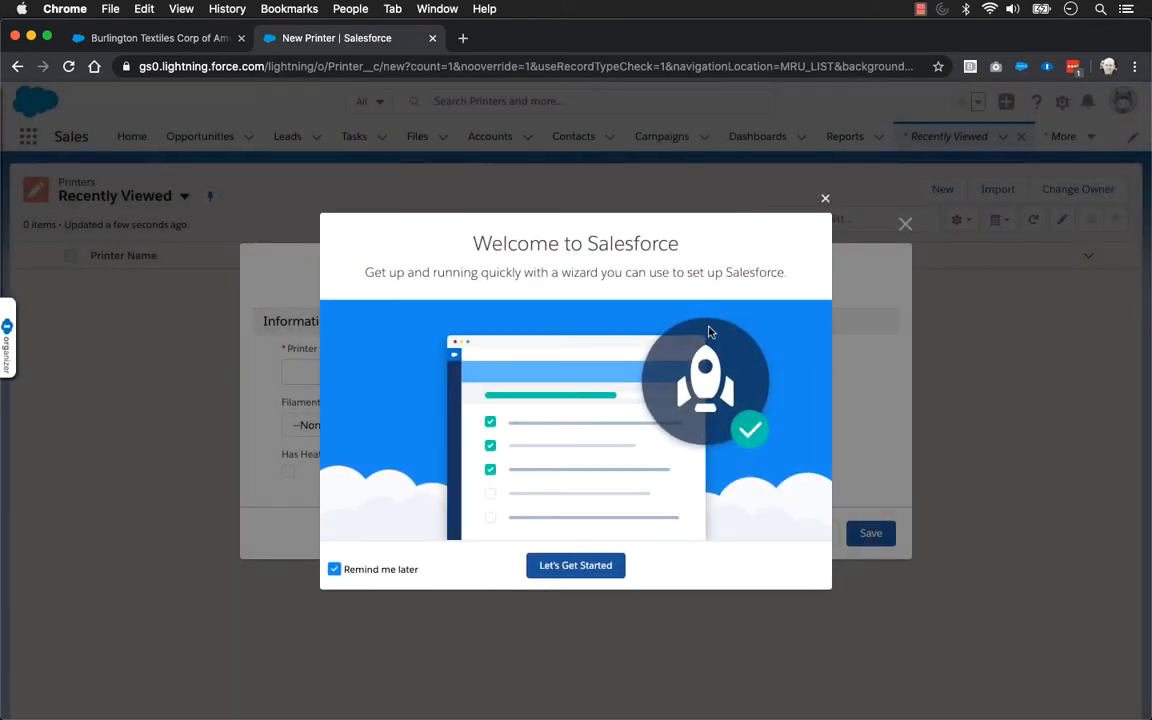
left_click(825, 198)
left_click(442, 367)
type("3d Per")
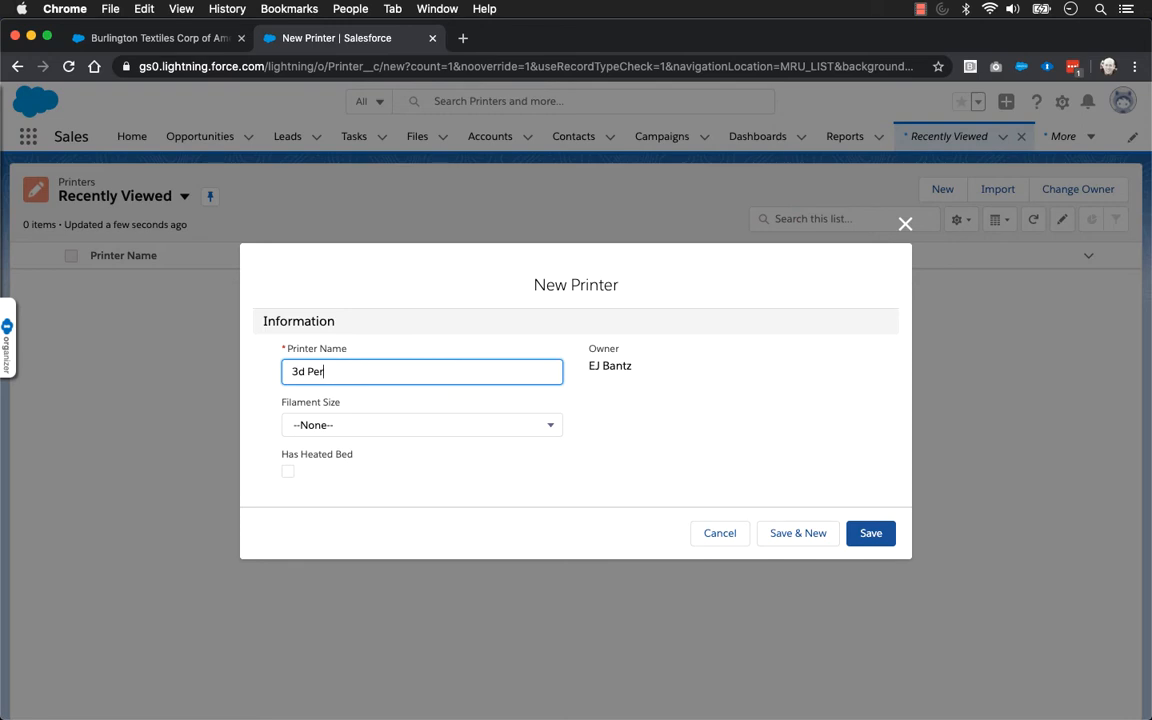
type("intremp")
key("Tab")
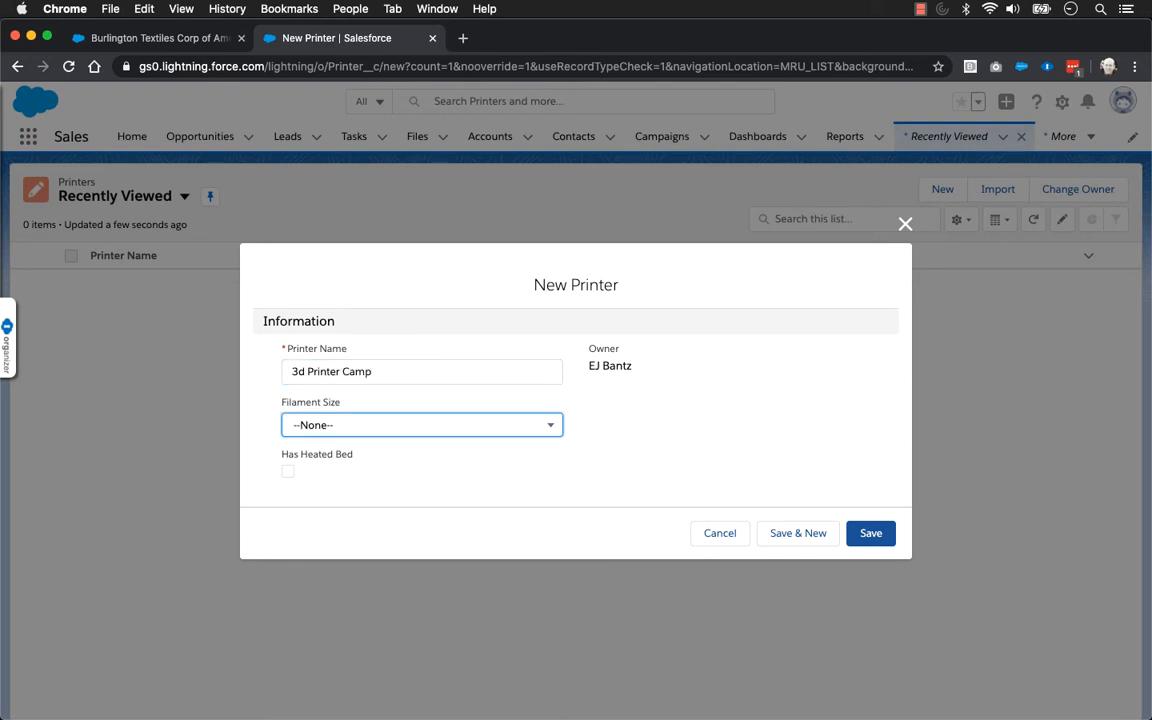
left_click(433, 423)
left_click(335, 458)
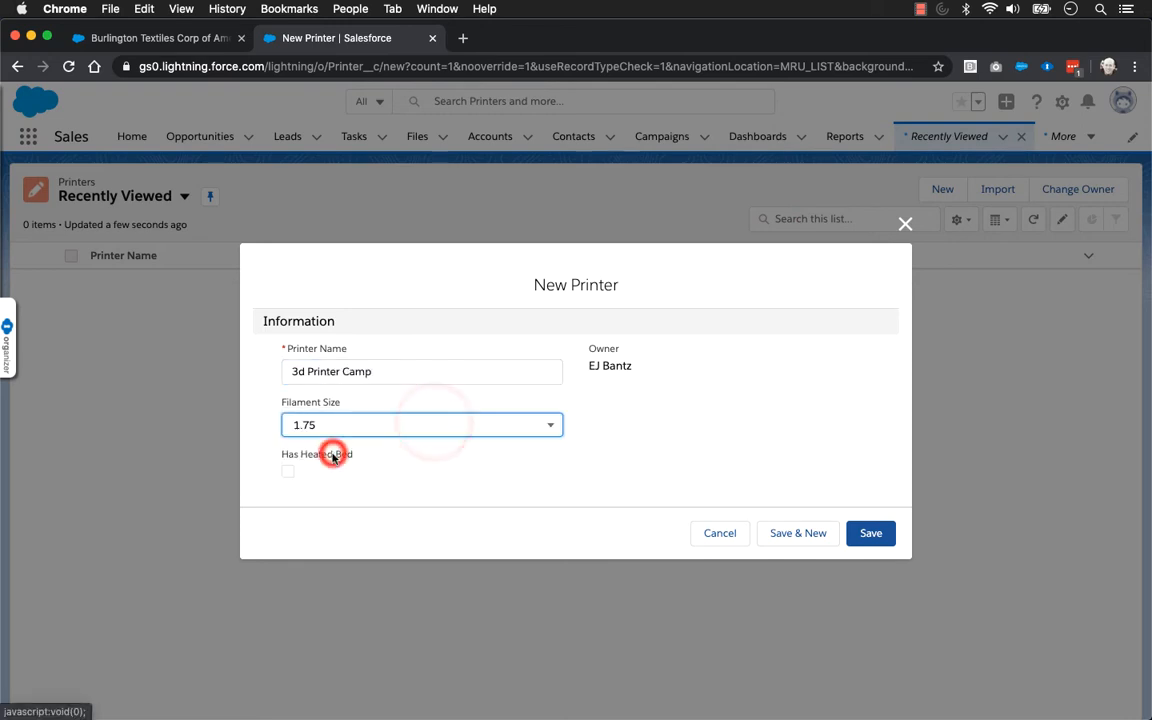
left_click(288, 471)
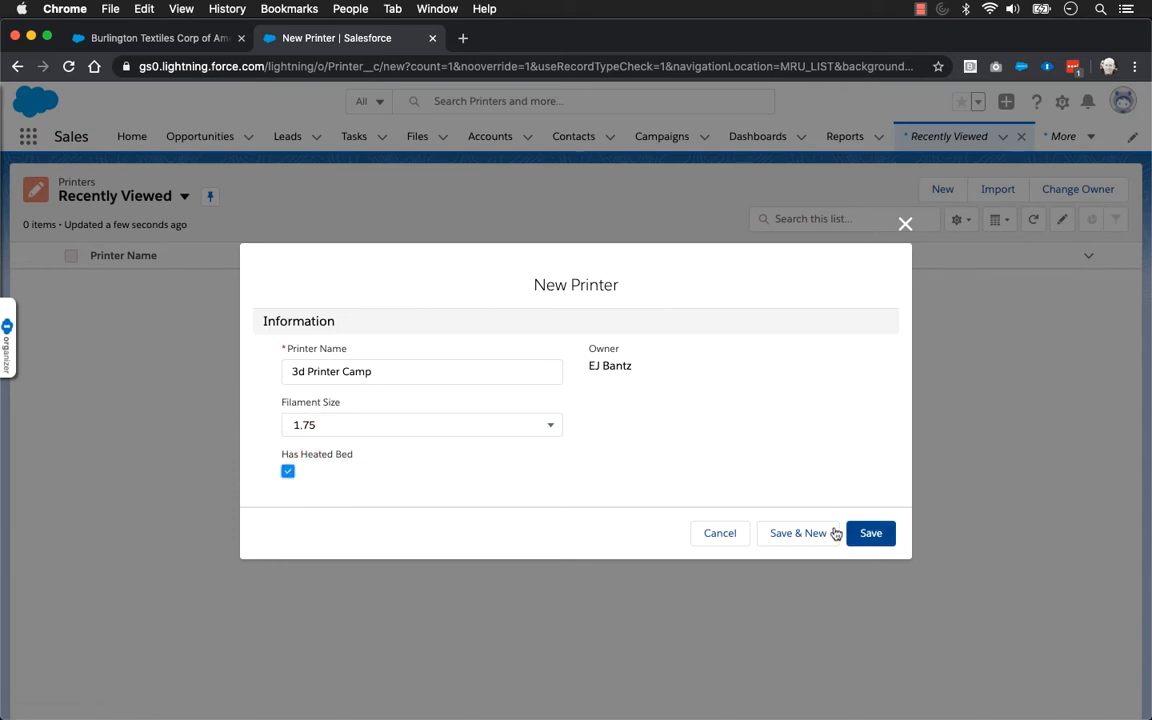
left_click(869, 533)
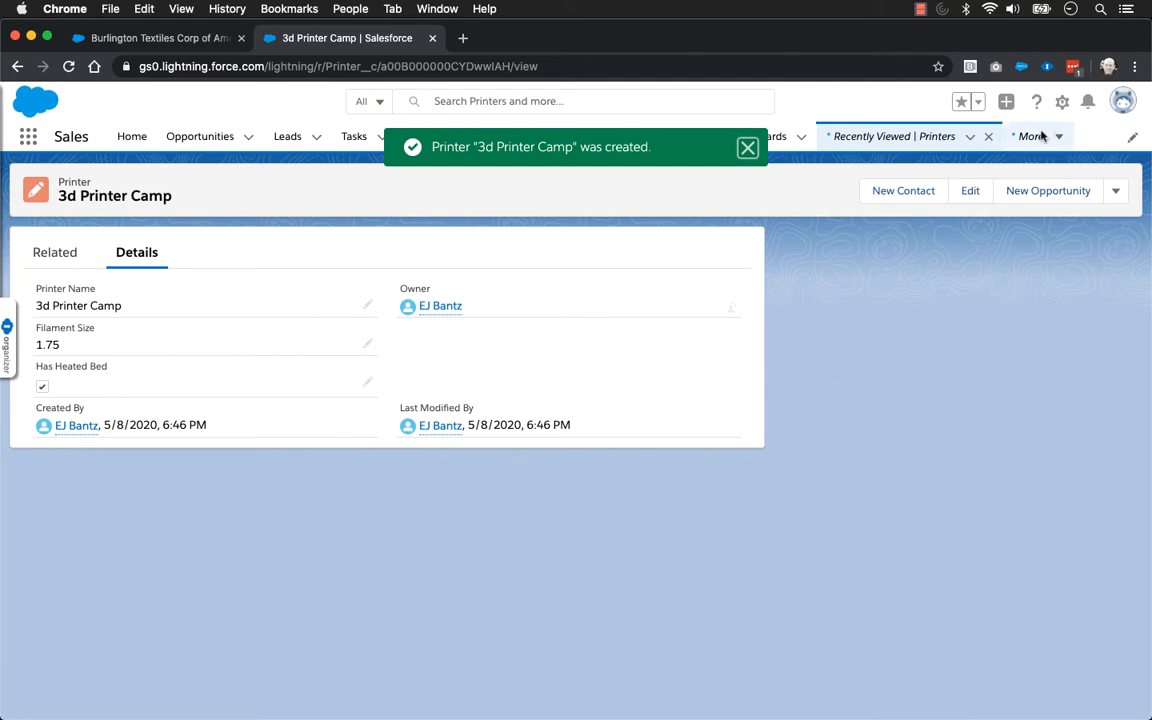
Open the 3d Printer Camp record's page for editing in the Lightning App Builder and look through the available standard components
left_click(1062, 102)
left_click(955, 284)
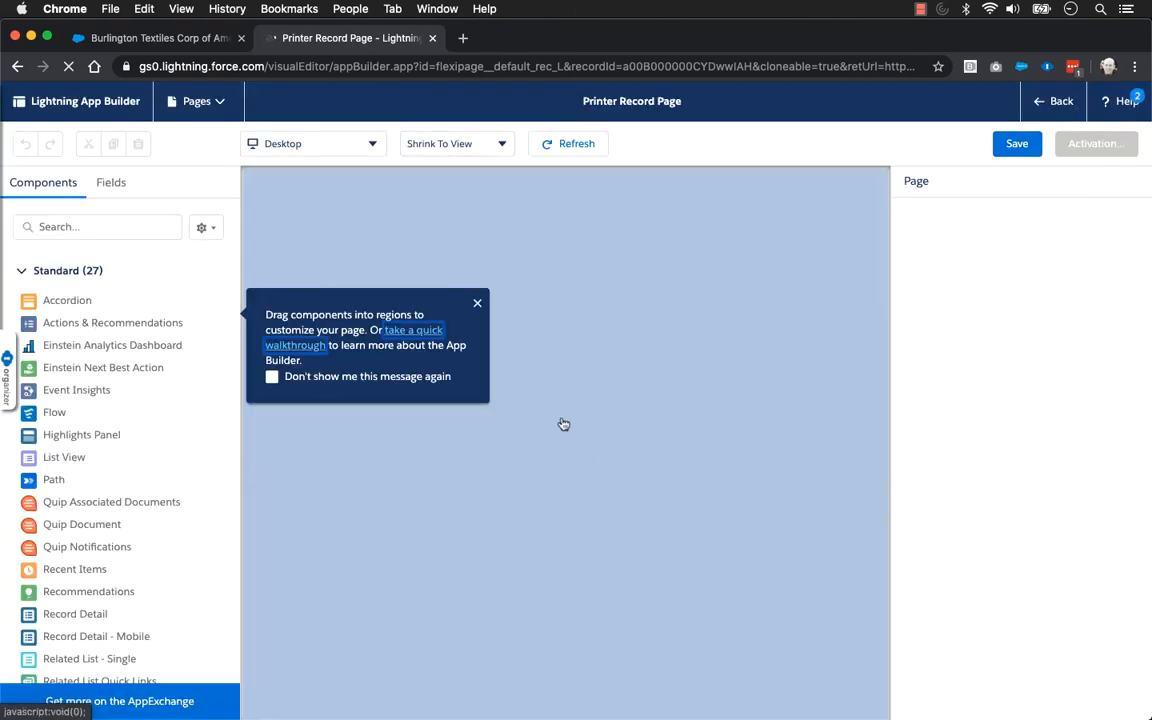
left_click(479, 302)
scroll(141, 581, "down", 3)
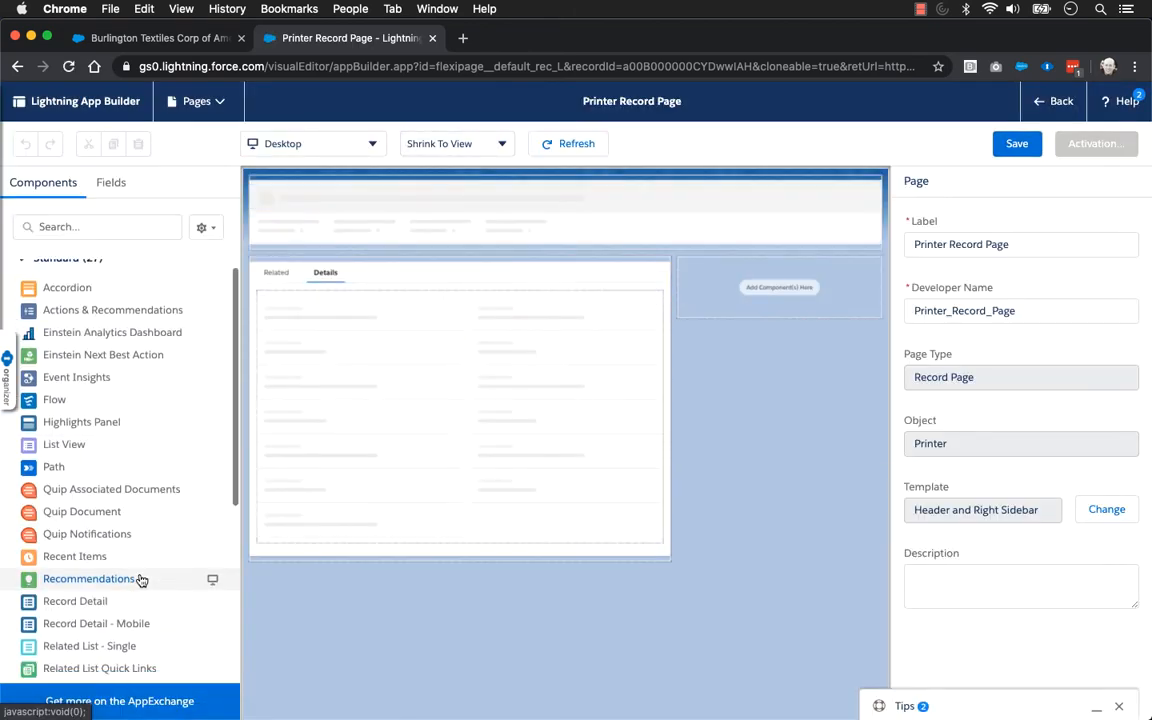
scroll(141, 579, "down", 3)
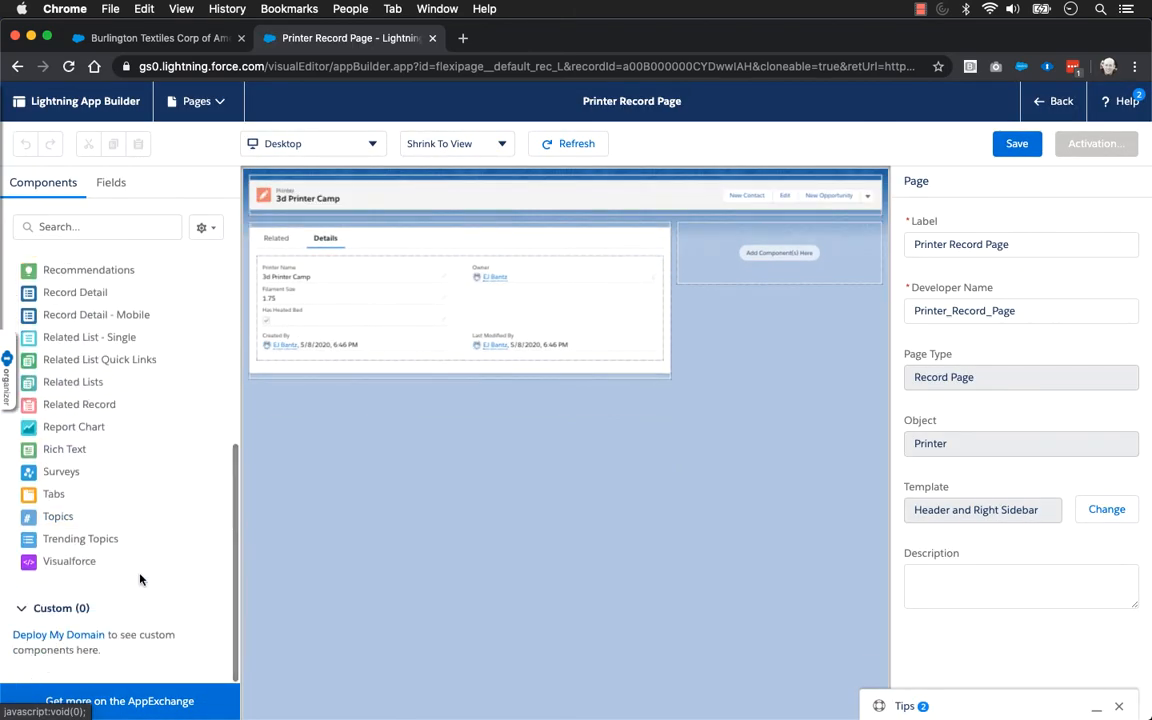
Upgrade the printer page's Record Detail component to Dynamic Forms, migrating the Printer Layout's fields and sections into an Accordion component
left_click(365, 309)
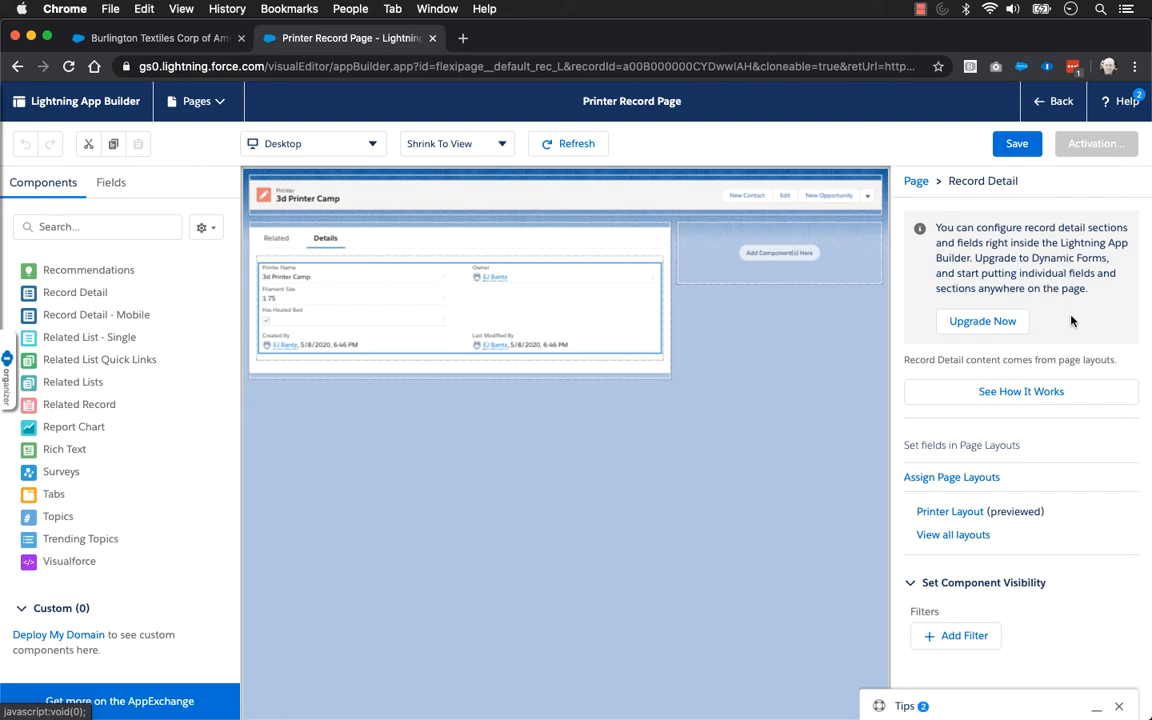
left_click(1008, 324)
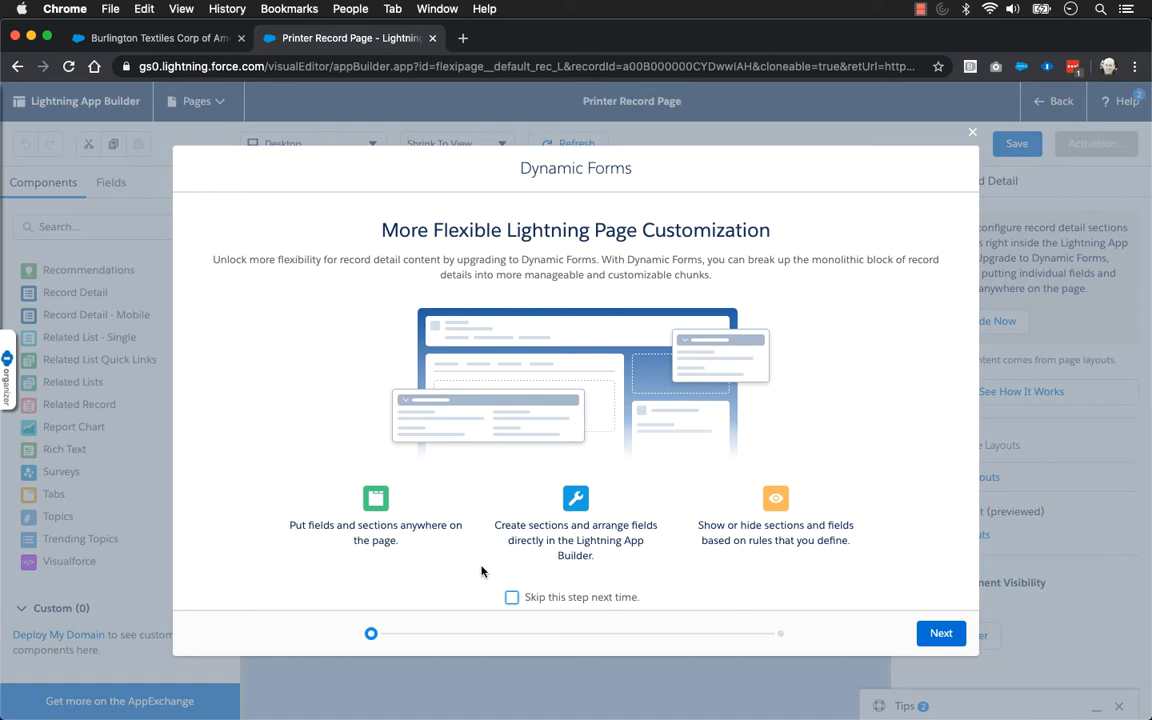
left_click(936, 637)
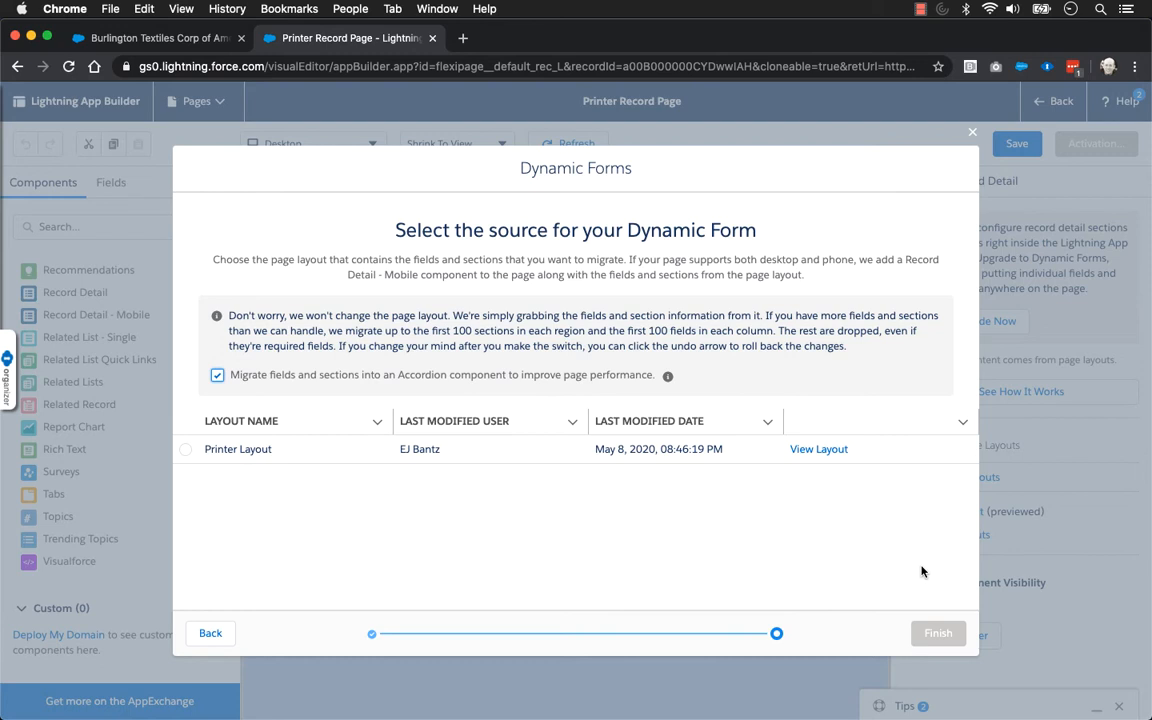
left_click(185, 449)
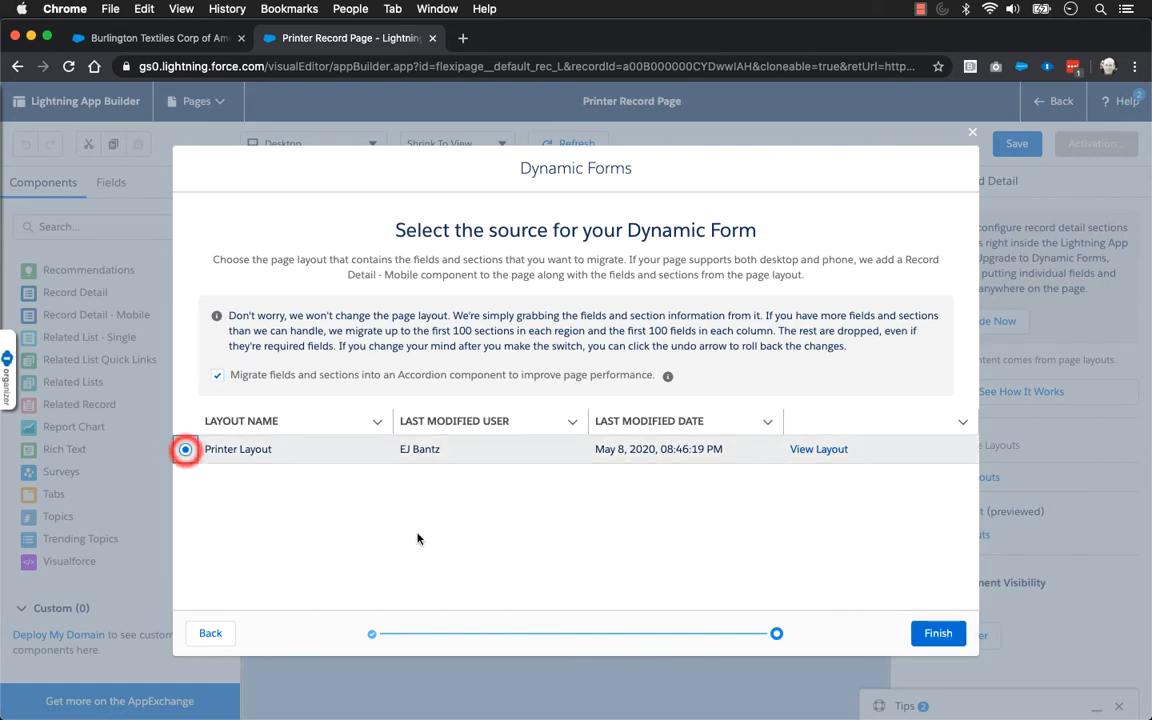
left_click(930, 633)
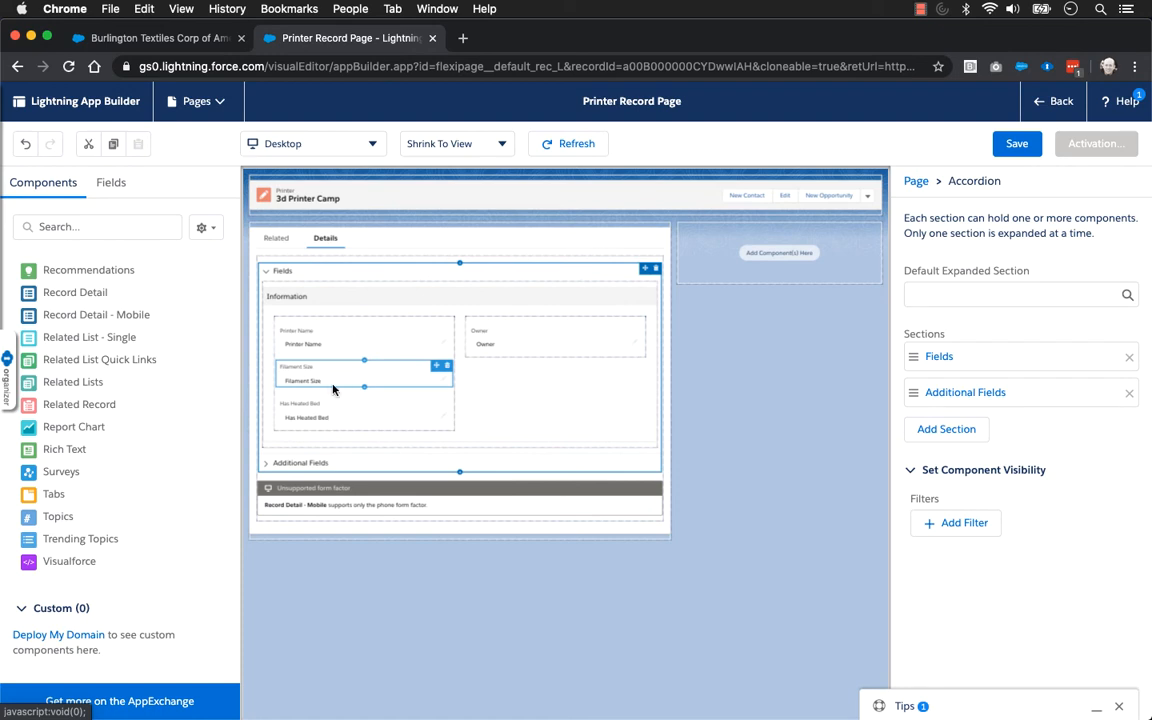
Add a visibility filter to the Has Heated Bed field so it requires Filament Size Equal 1.75, and save the page
left_click(332, 414)
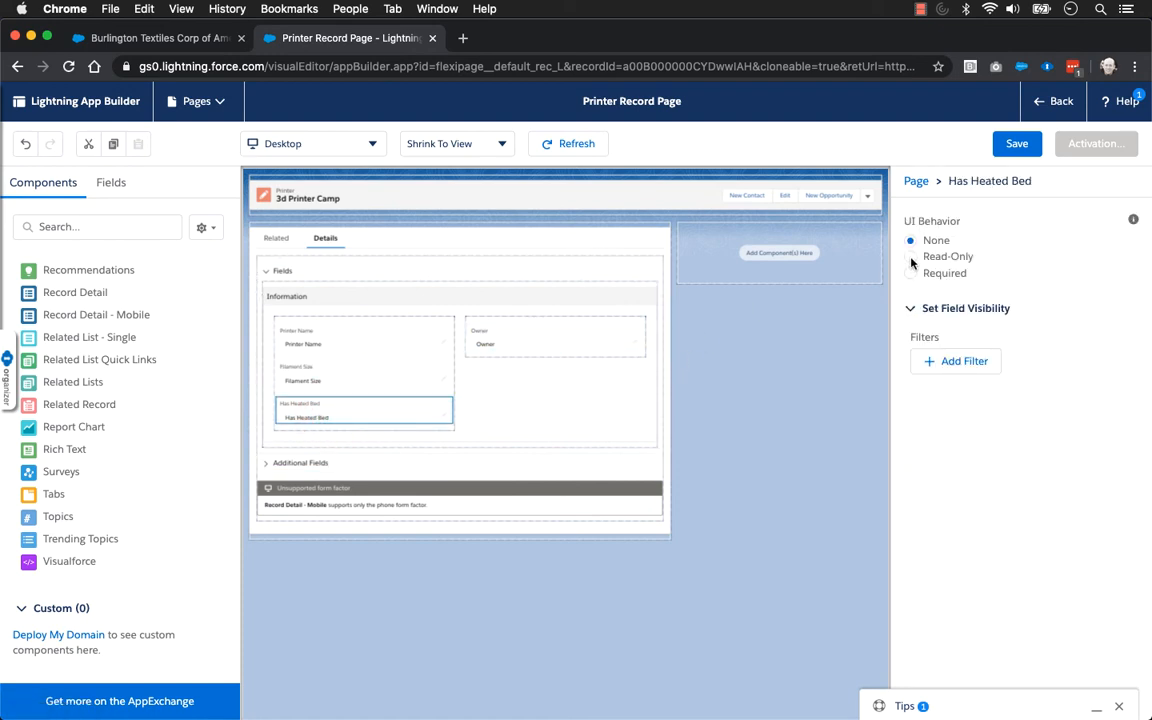
left_click(911, 308)
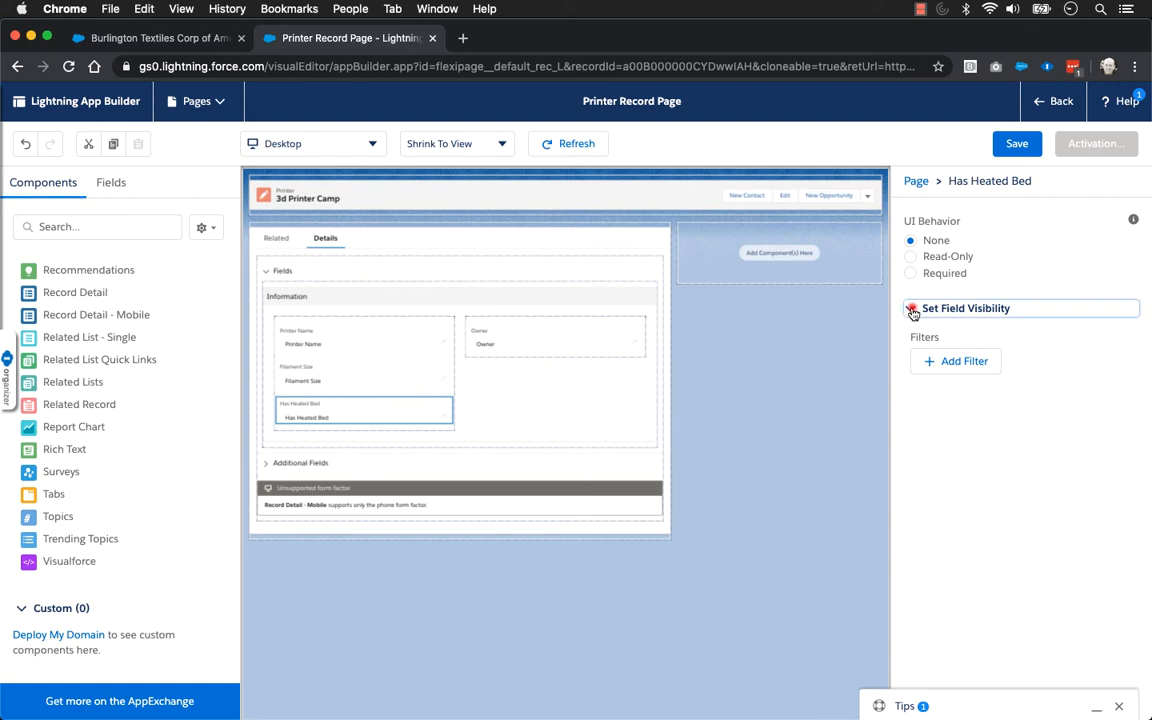
left_click(950, 362)
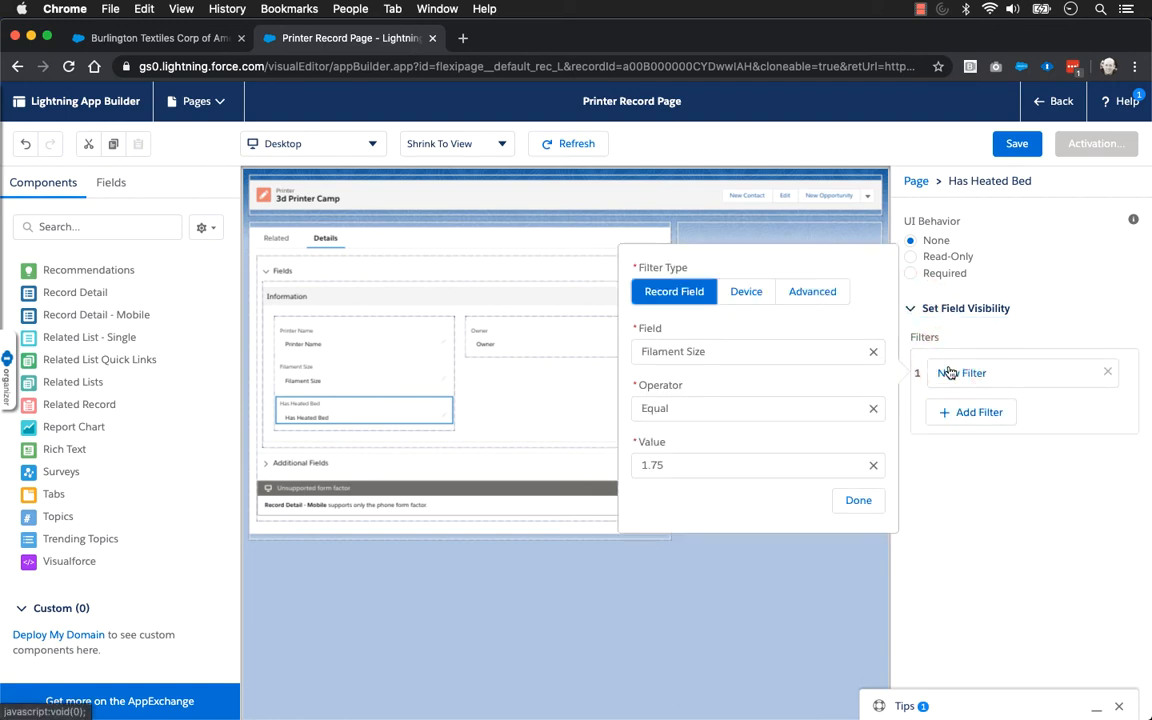
left_click(697, 409)
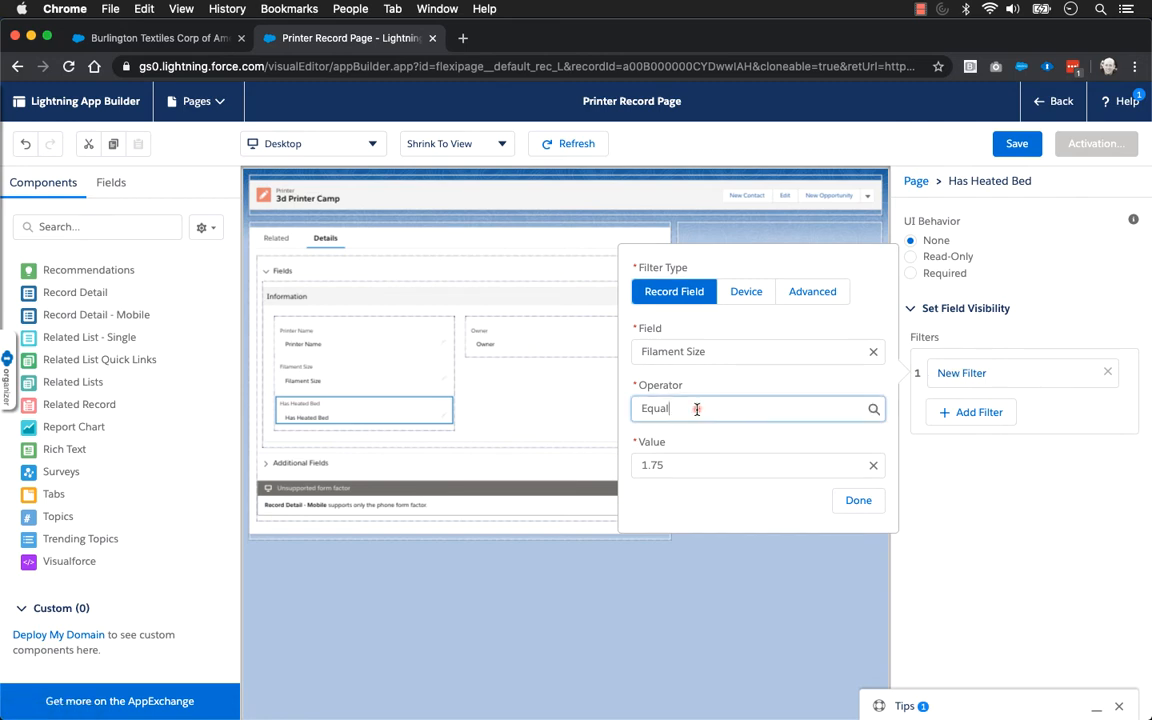
left_click(697, 408)
left_click(684, 439)
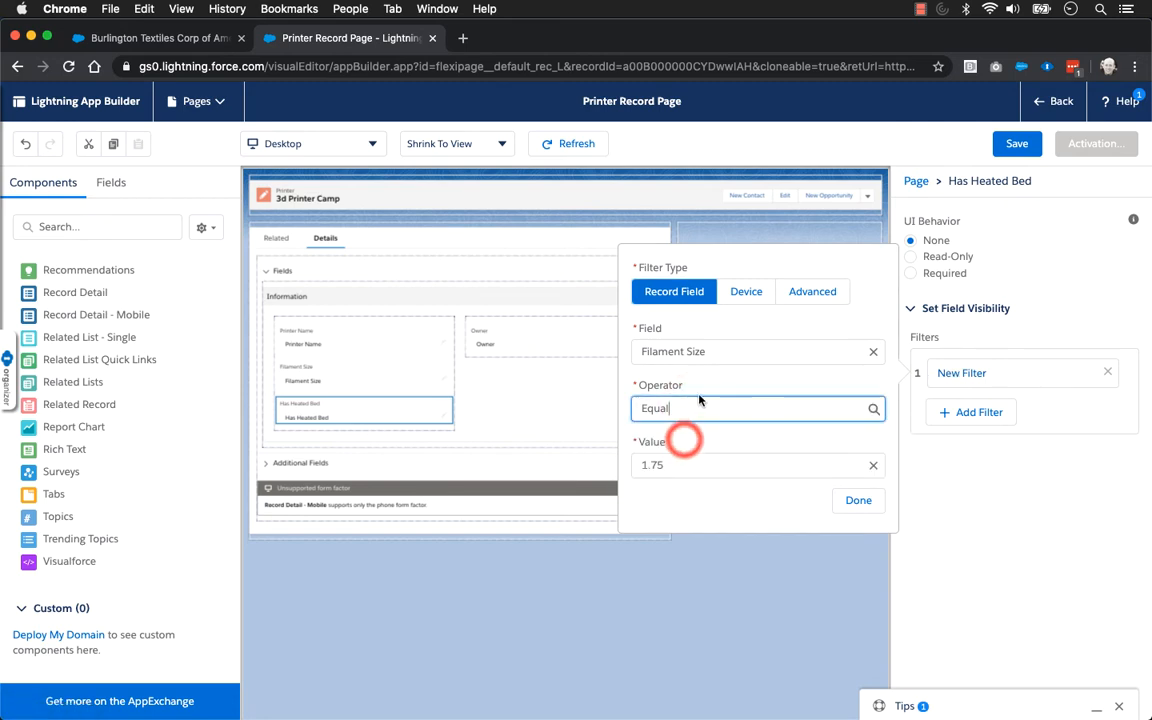
left_click(857, 503)
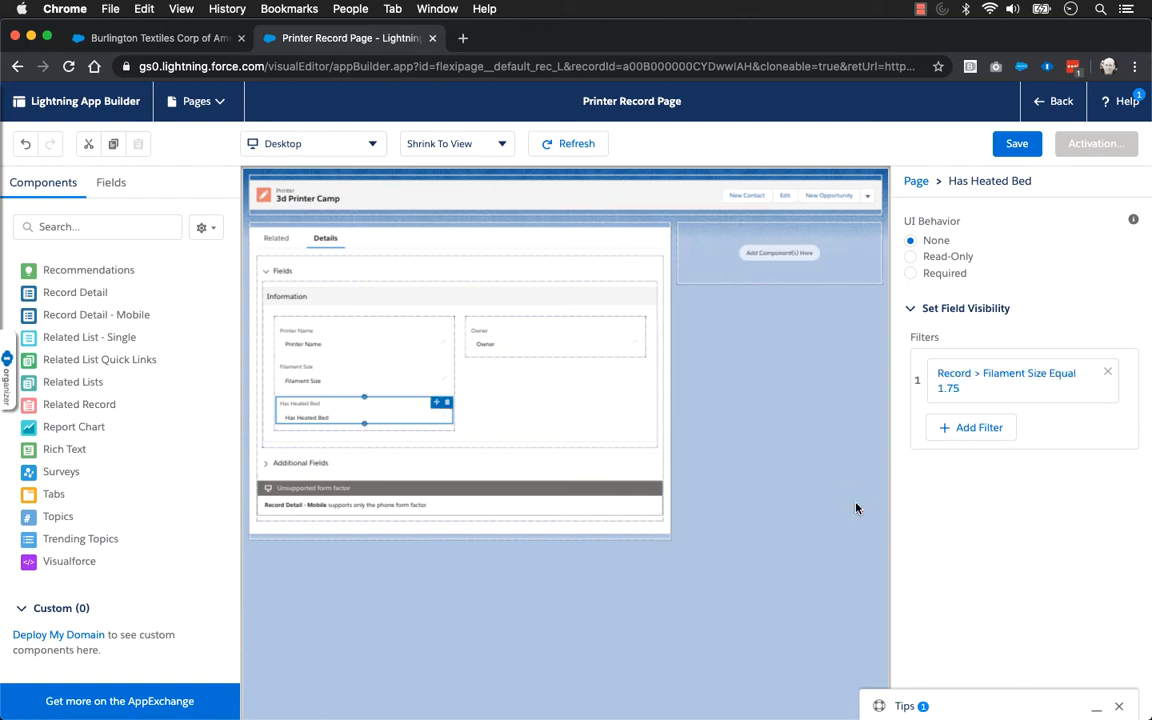
left_click(1016, 143)
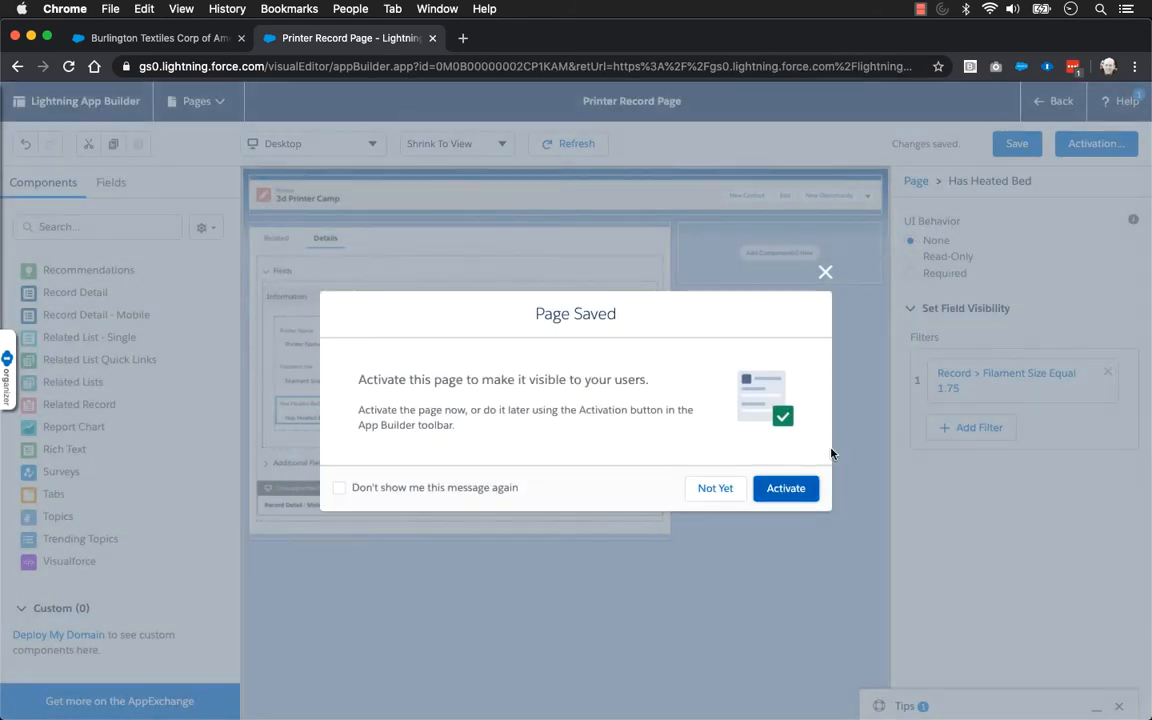
Activate the Printer Record Page as the org default for the desktop form factor
left_click(790, 492)
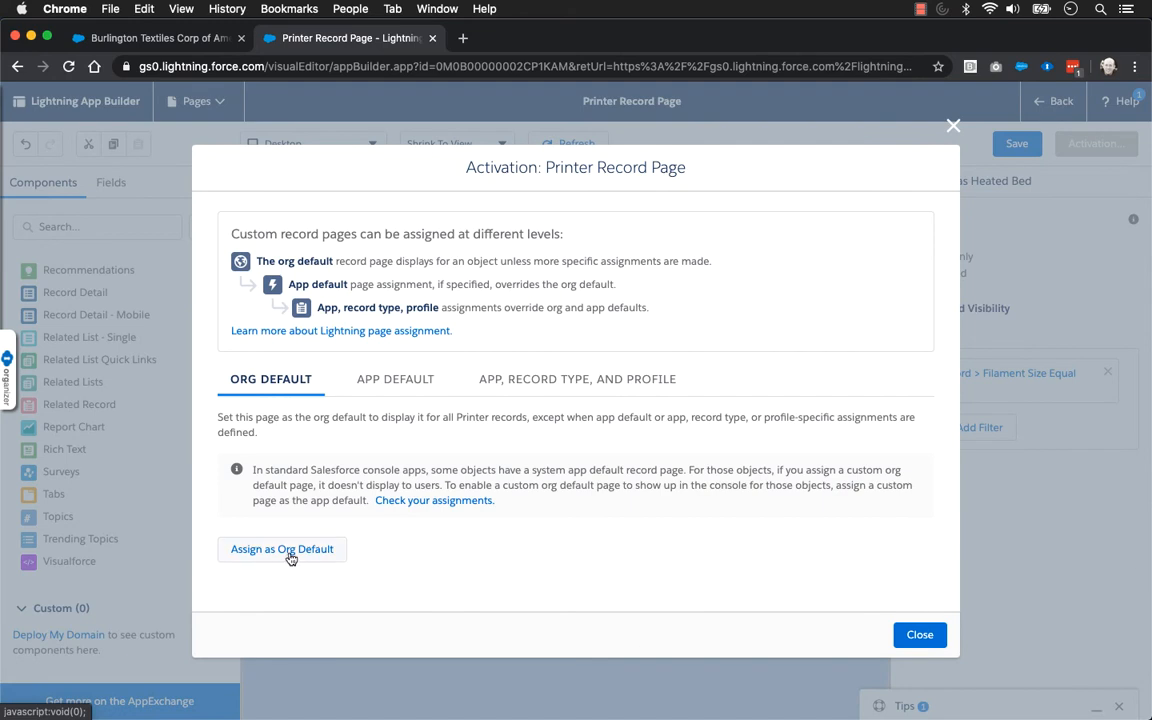
left_click(289, 552)
left_click(912, 553)
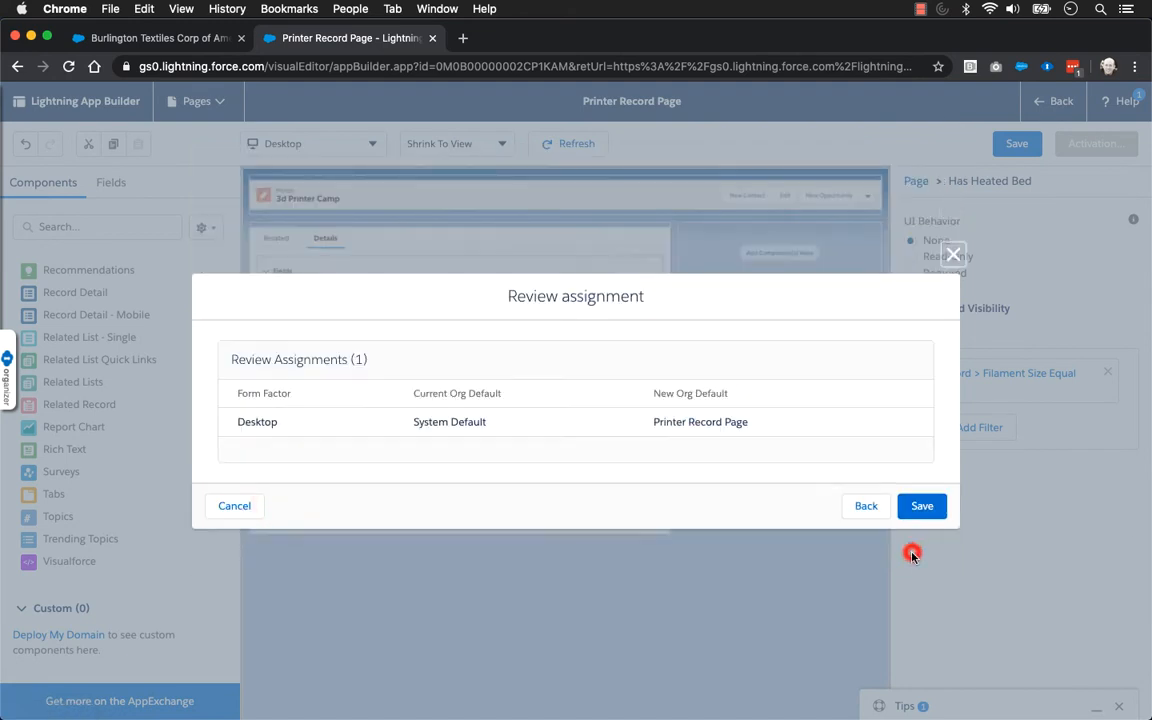
left_click(918, 506)
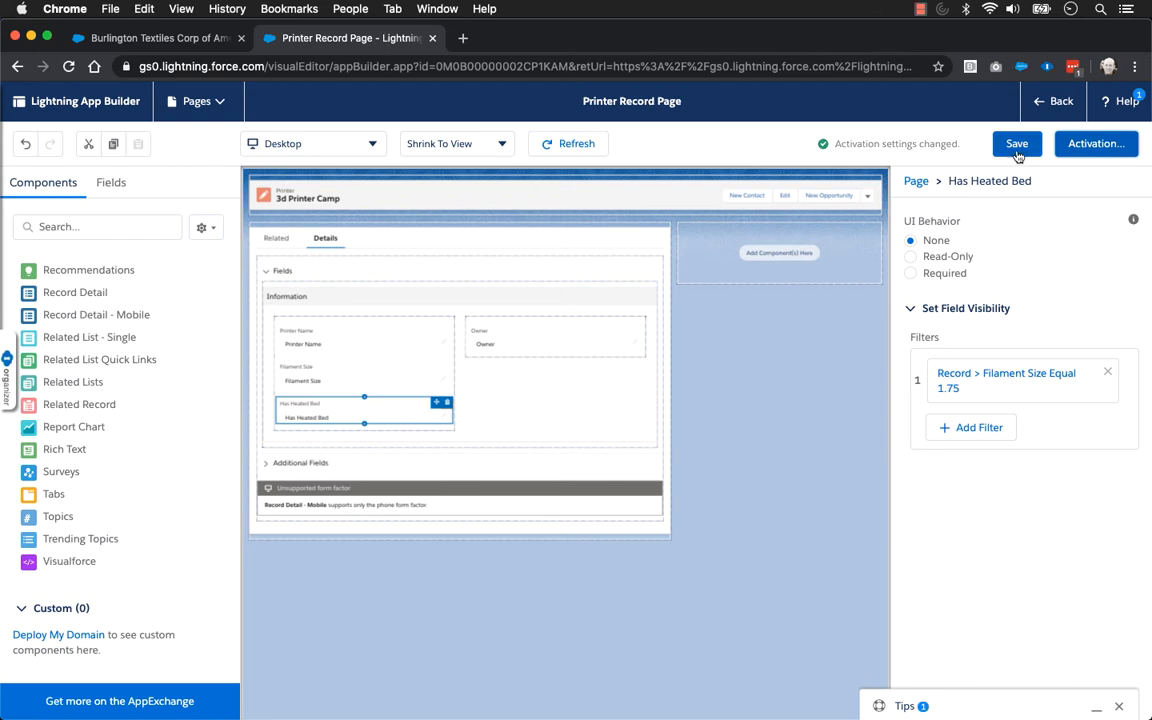
Return to the 3d Printer Camp record and dismiss the Salesforce welcome wizard with its later reminder turned off
left_click(1045, 102)
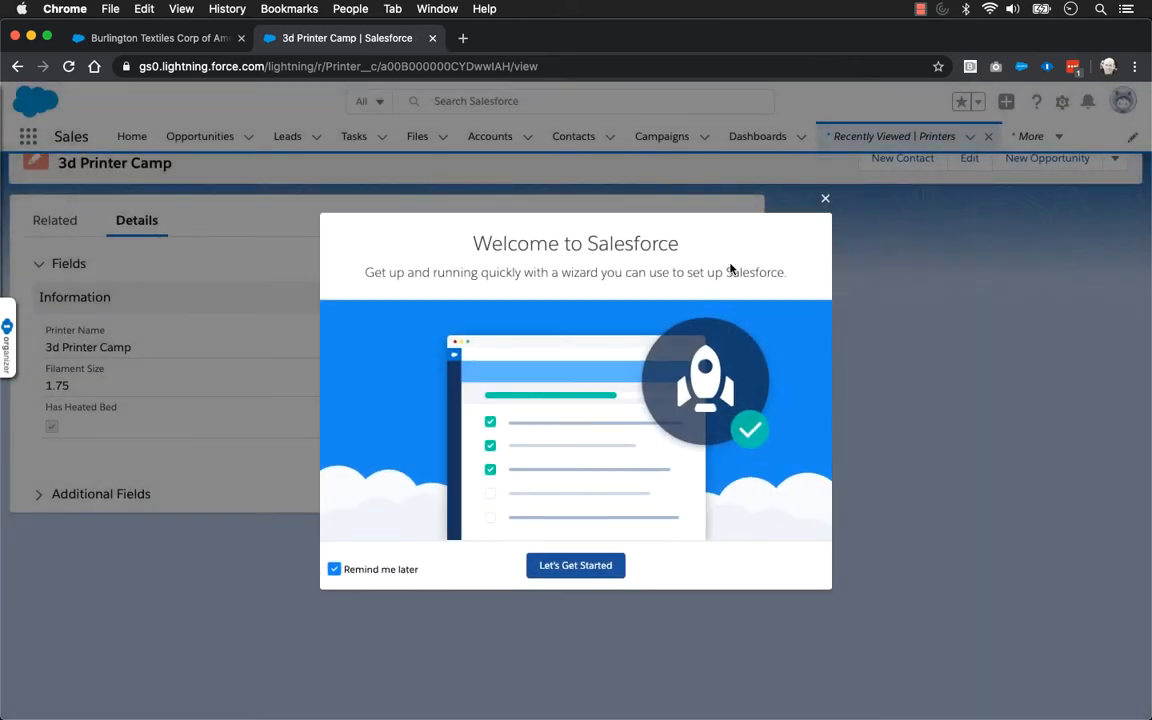
left_click(352, 570)
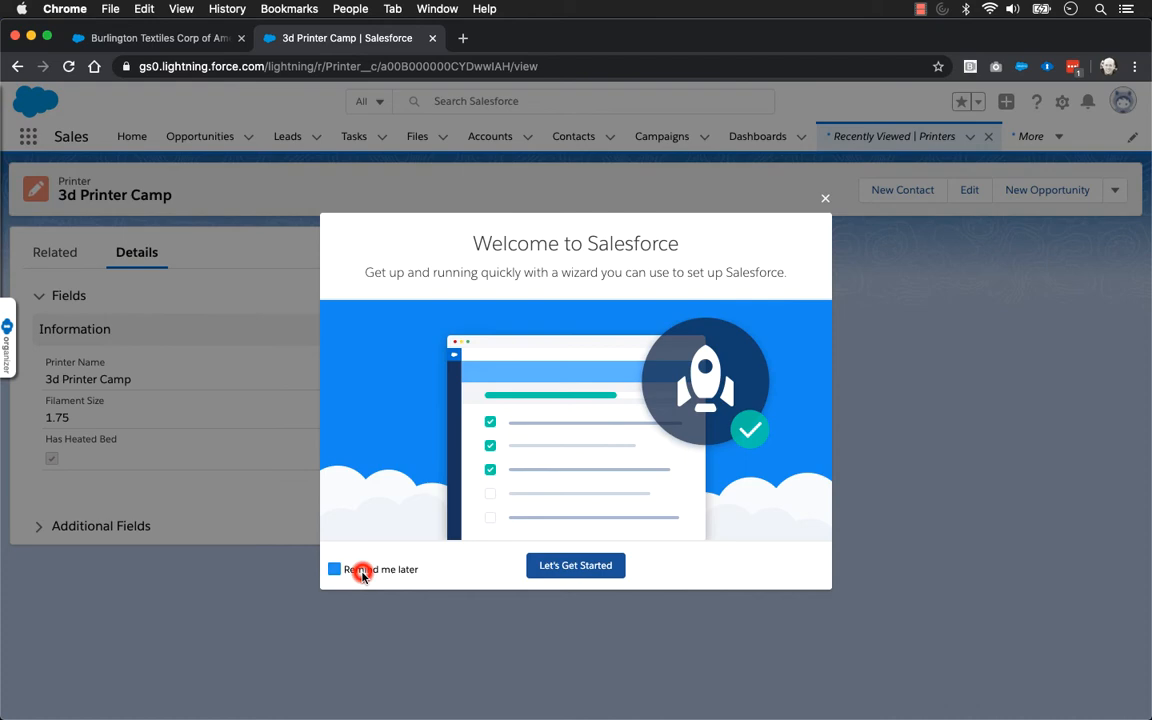
left_click(824, 197)
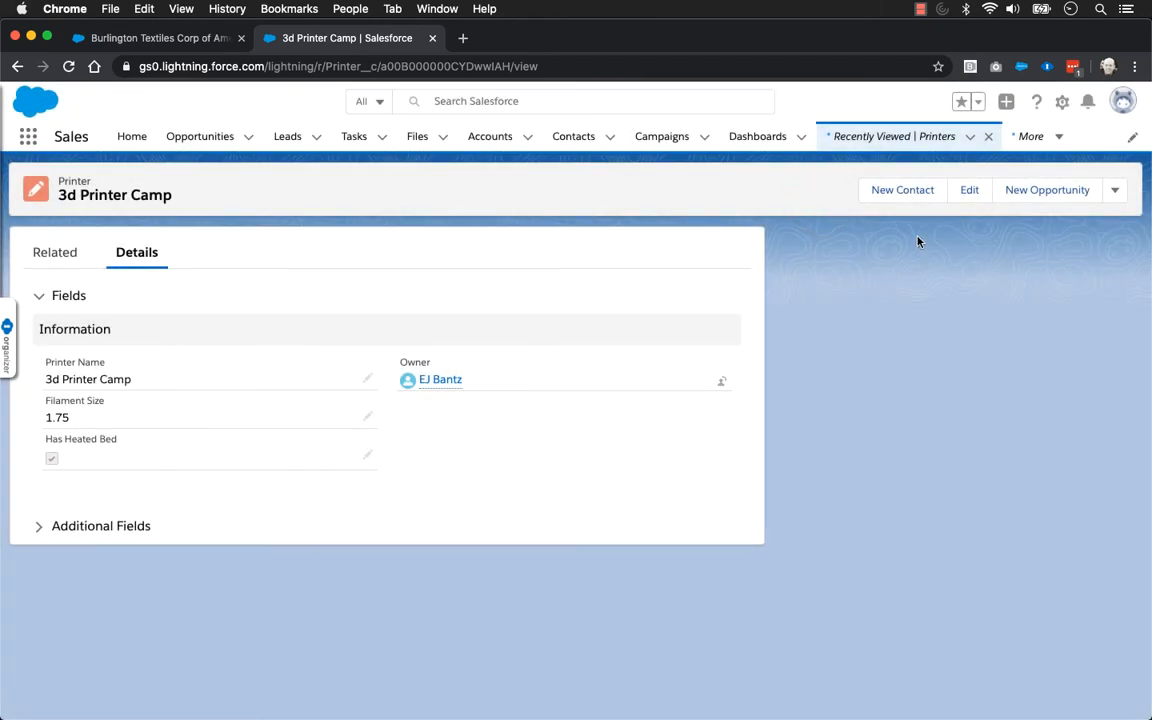
Edit the 3d Printer Camp record to set Filament Size to 3.00, and save it
left_click(967, 194)
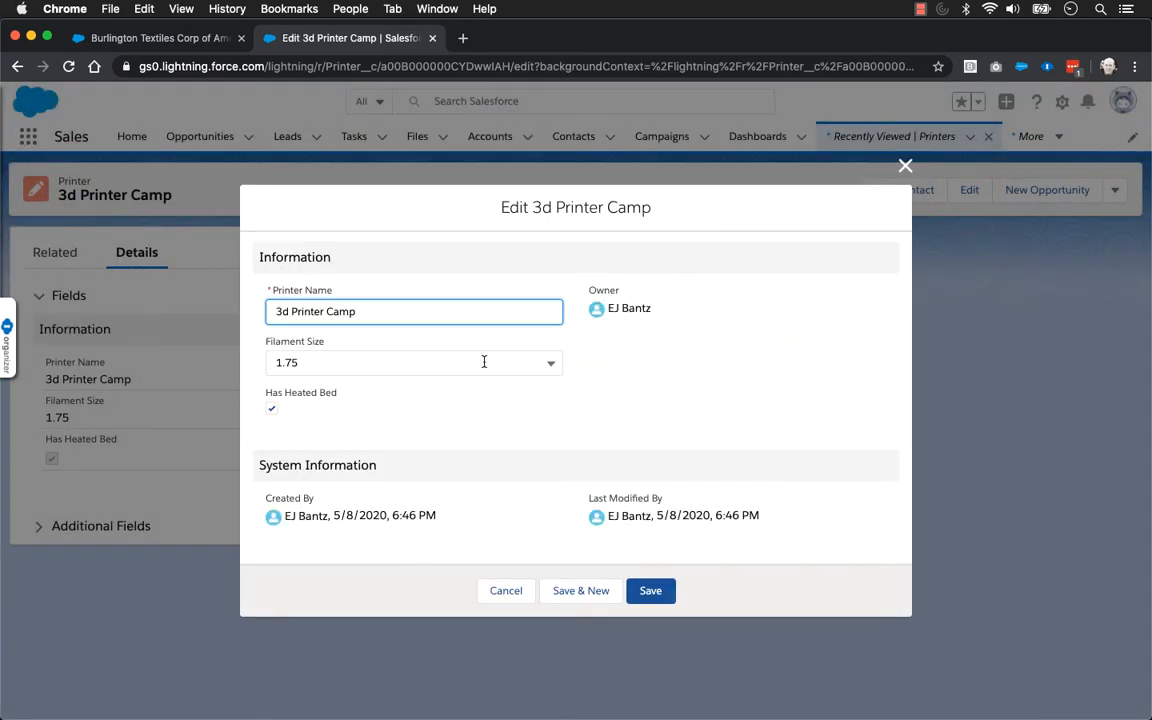
left_click(484, 362)
left_click(376, 452)
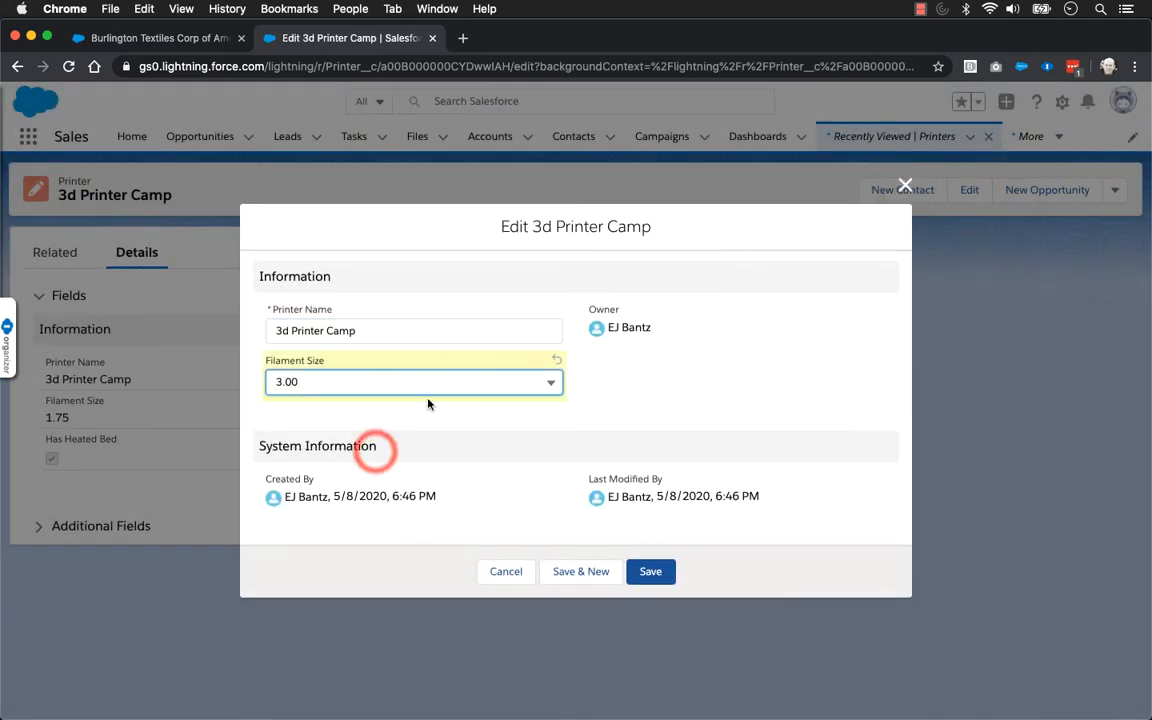
left_click(296, 386)
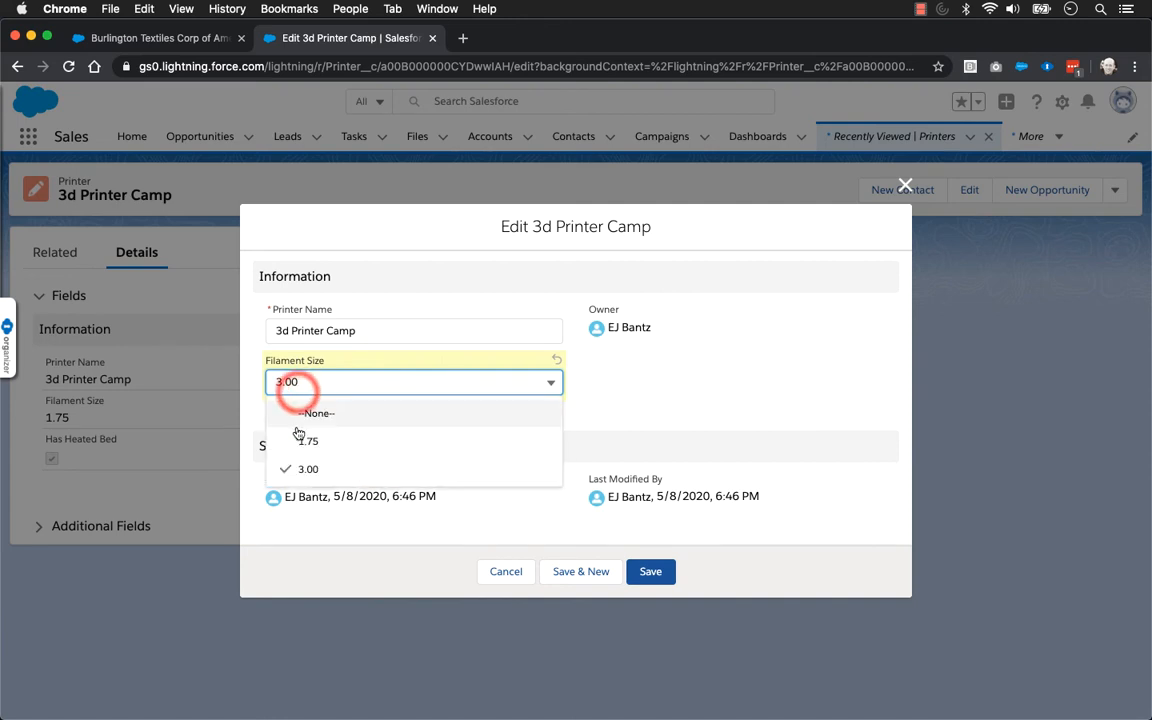
left_click(298, 441)
left_click(296, 363)
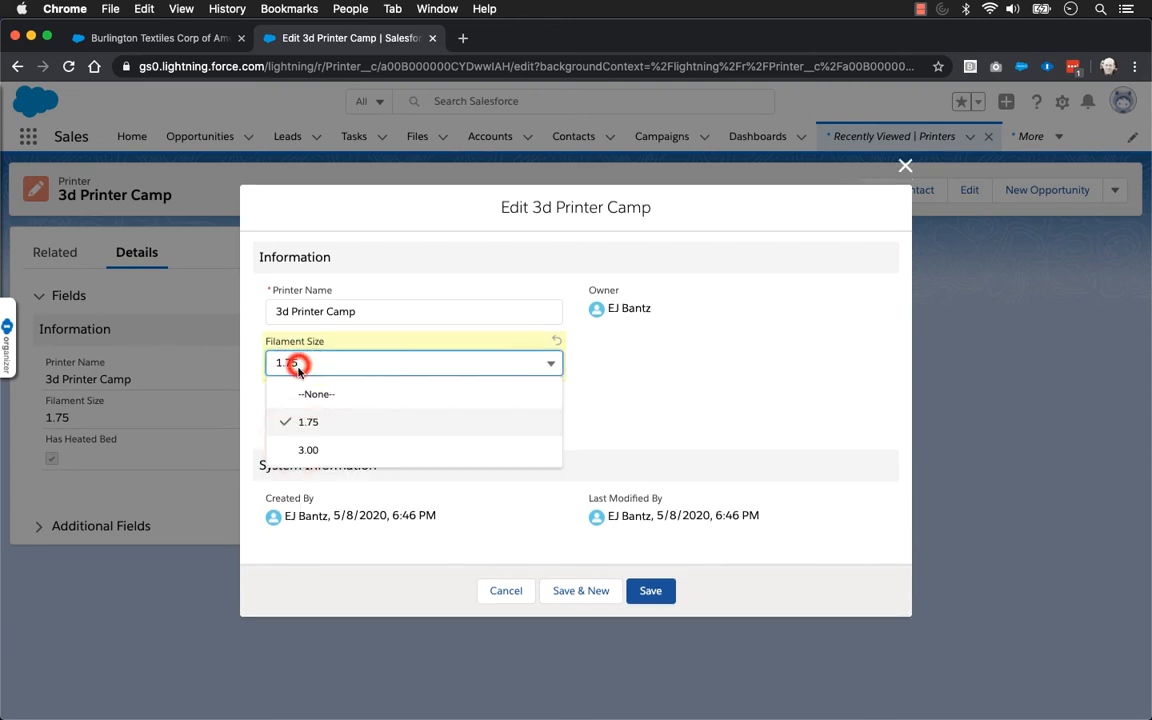
left_click(306, 451)
left_click(654, 574)
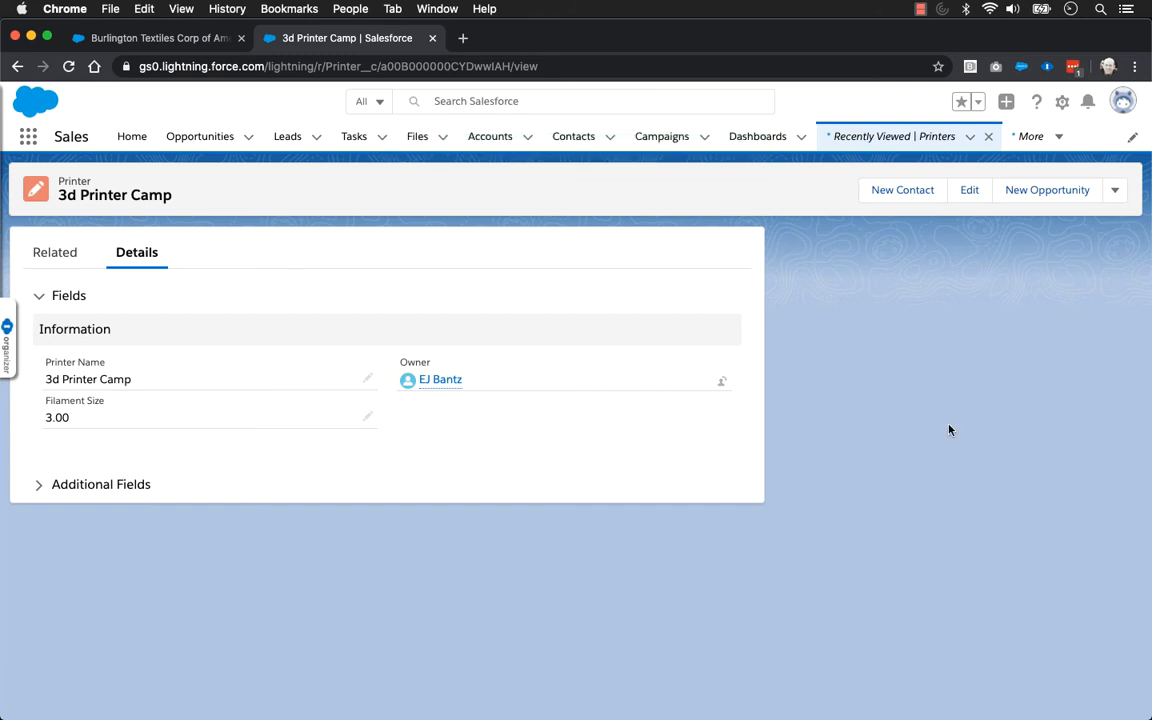
Open the printer record page for editing in the Lightning App Builder and examine the Accordion's Fields and Additional Fields sections
left_click(1062, 101)
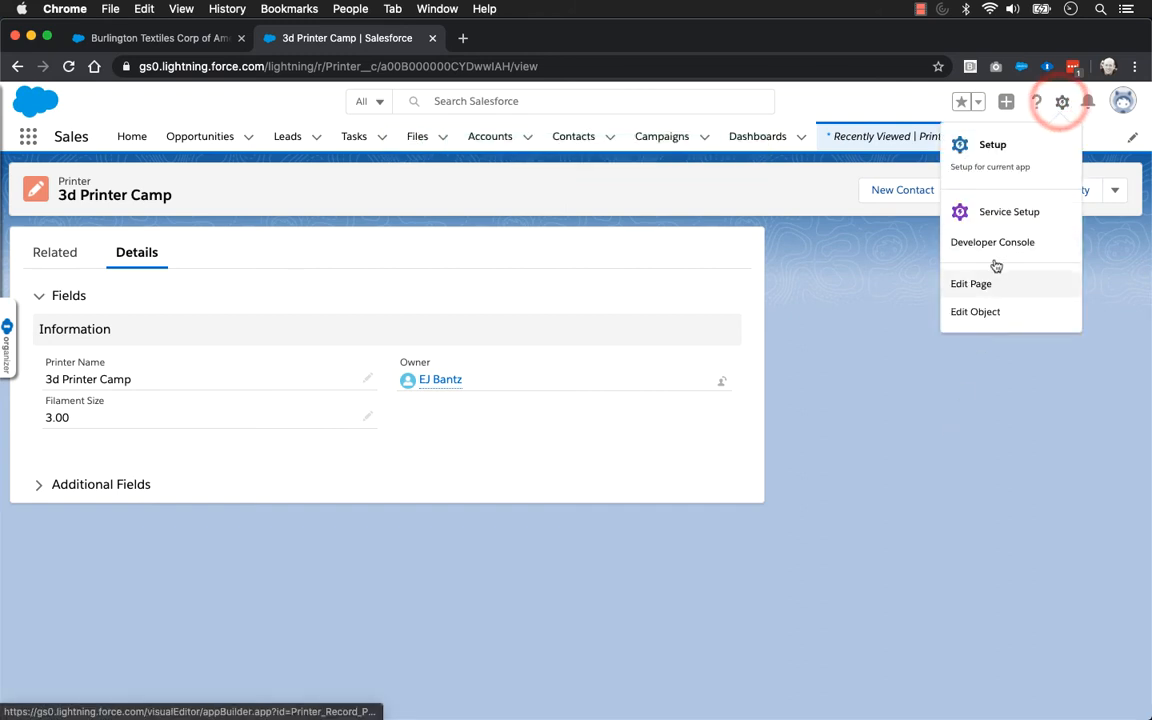
left_click(980, 285)
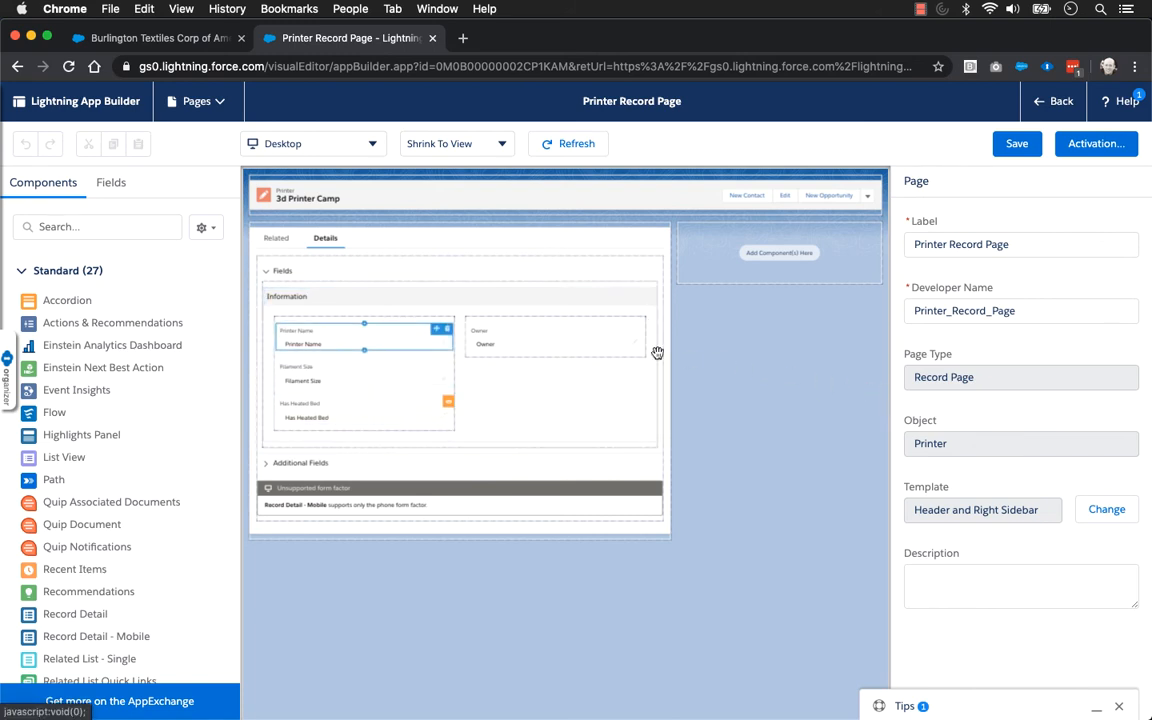
left_click(367, 302)
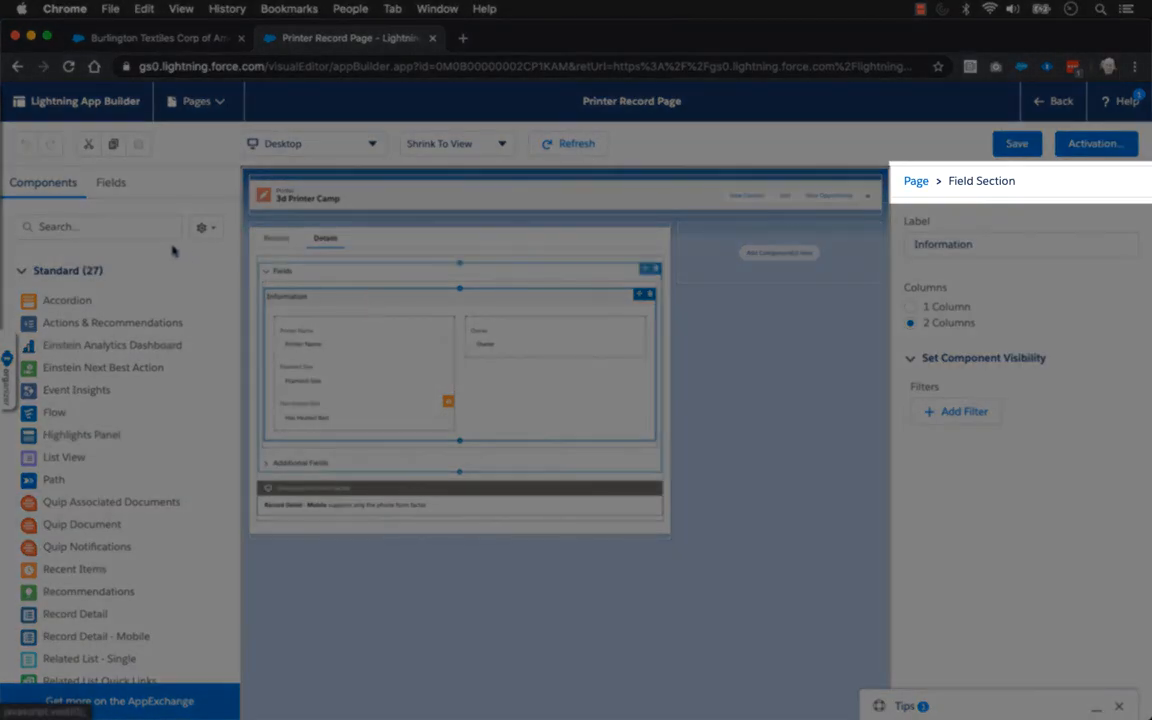
left_click(116, 230)
left_click(284, 272)
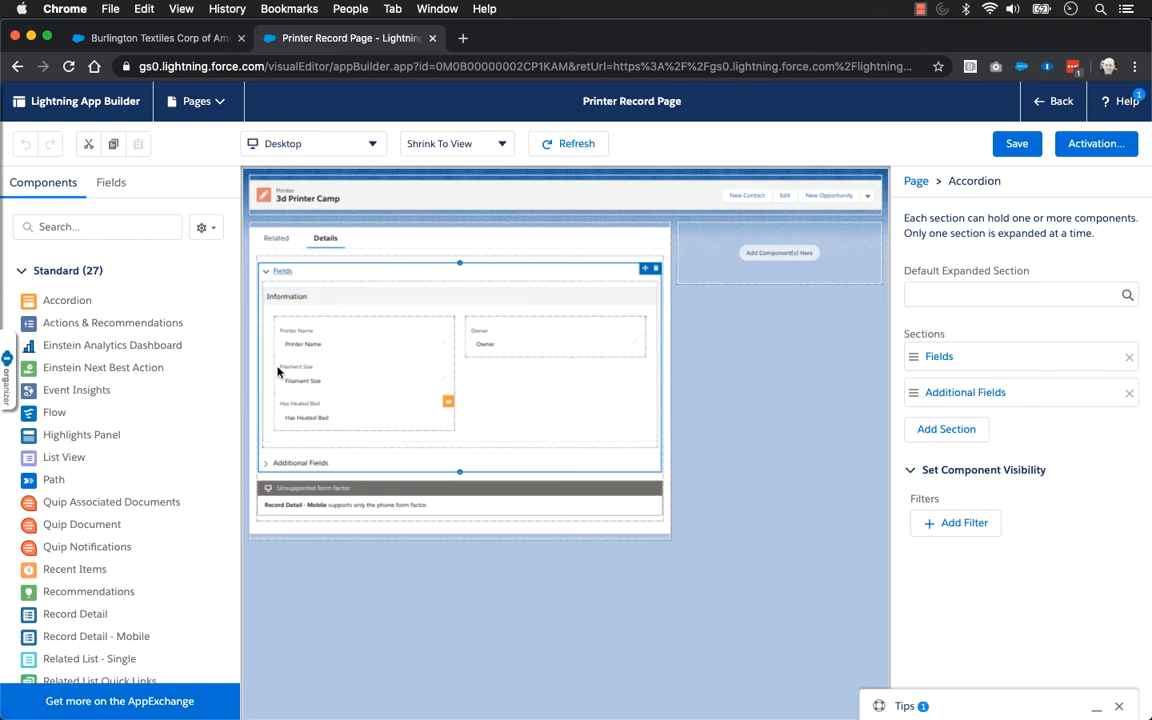
left_click(267, 463)
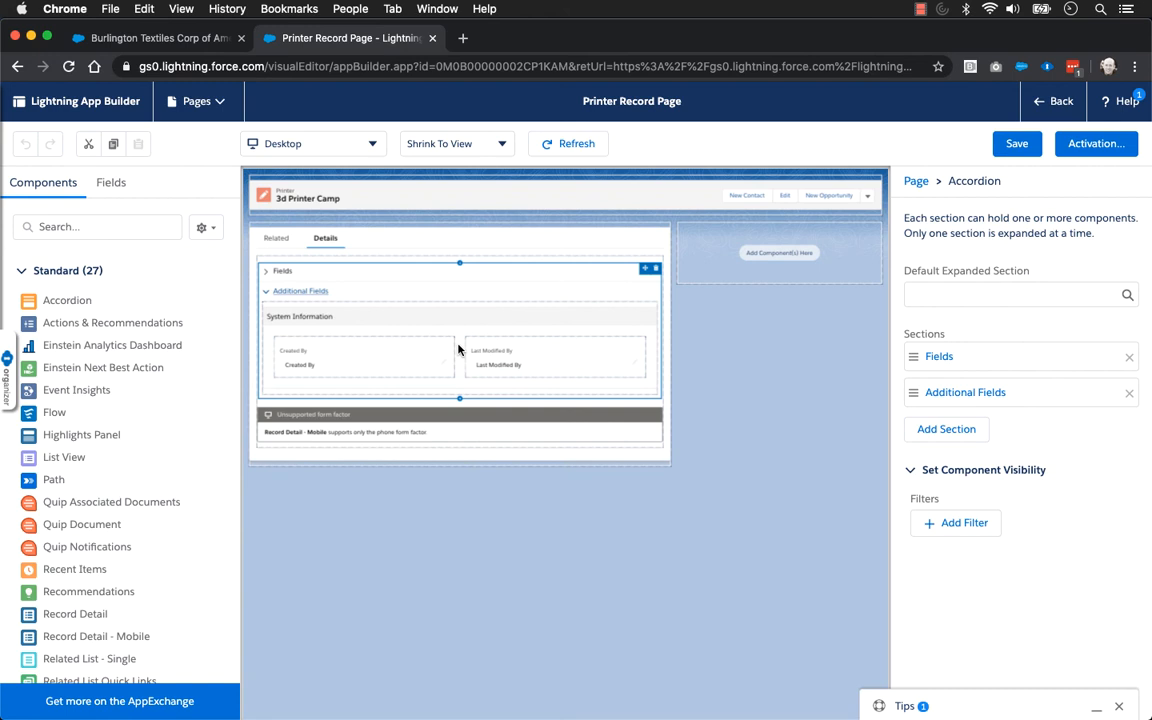
left_click(357, 293)
Add a third section to the Accordion component and give it the custom label "More Fields"
left_click(958, 429)
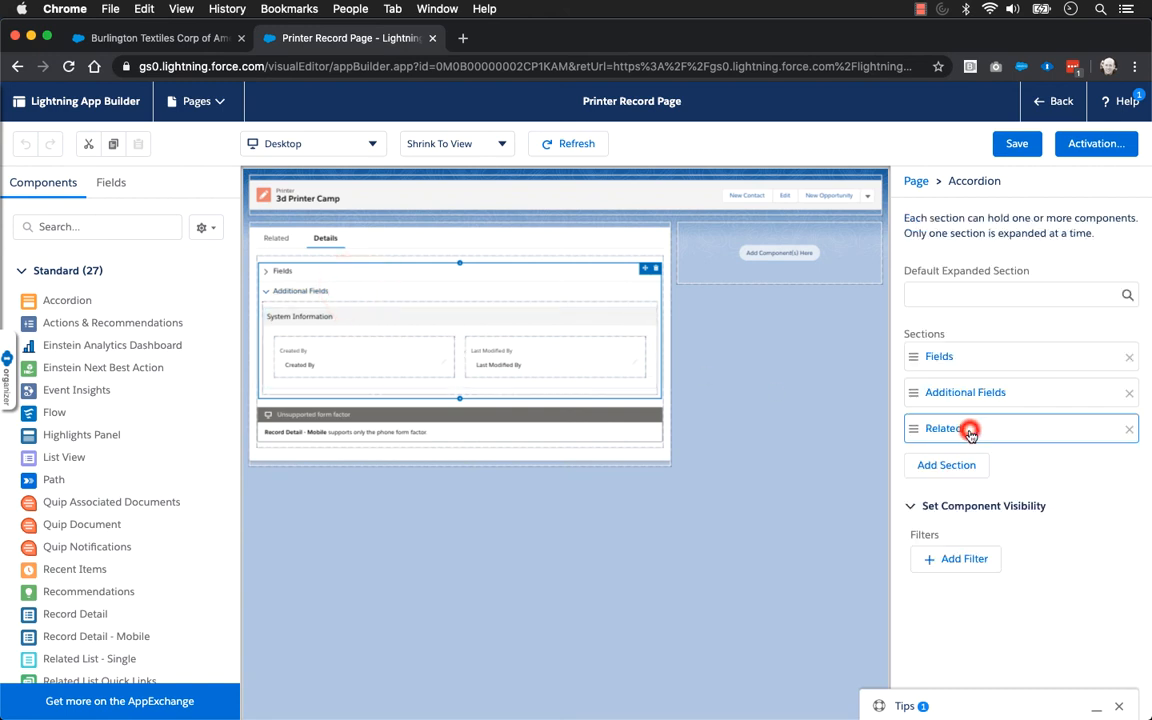
left_click(958, 429)
left_click(830, 451)
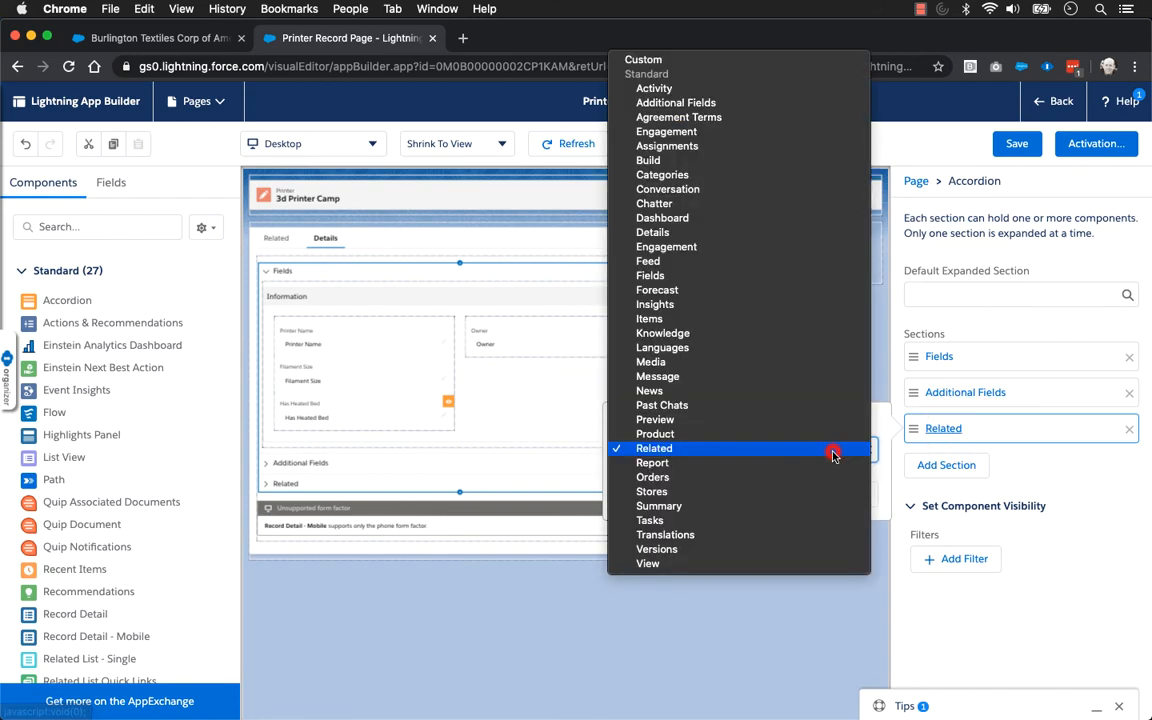
left_click(680, 58)
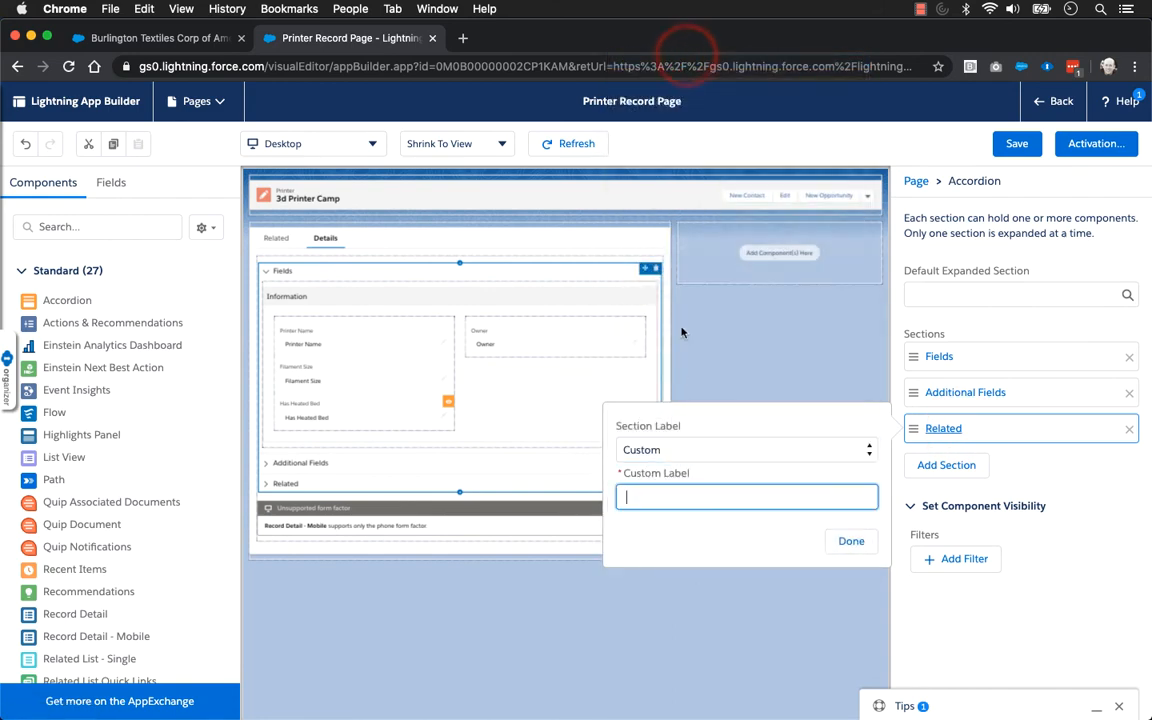
left_click(678, 491)
type("More I")
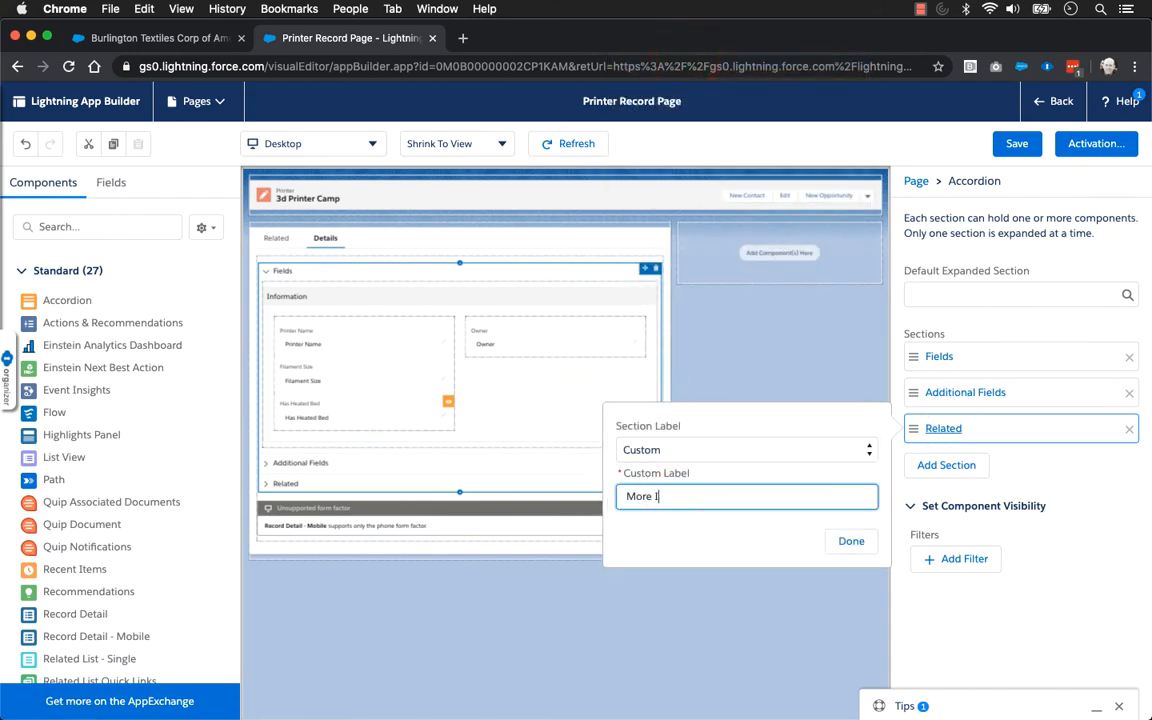
key("BackSpace")
type("Fields")
left_click(851, 541)
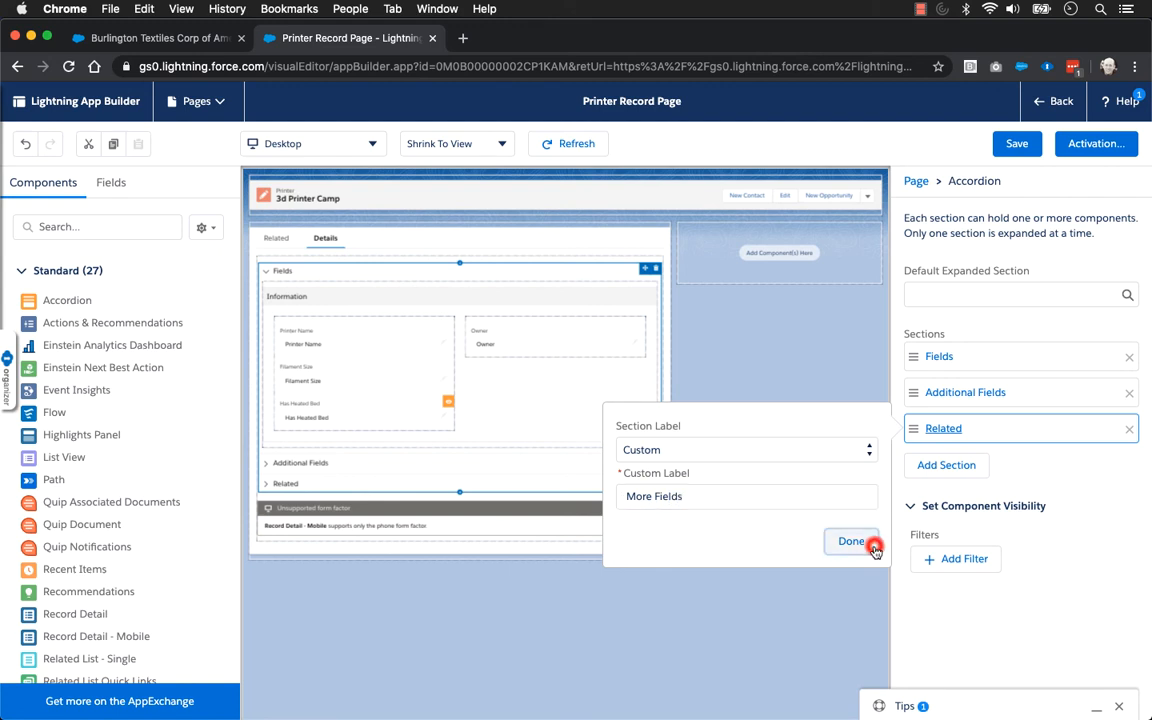
Place a Field Section component inside the More Fields accordion section, try a one-column layout, and set it to 2 Columns
scroll(164, 404, "down", 3)
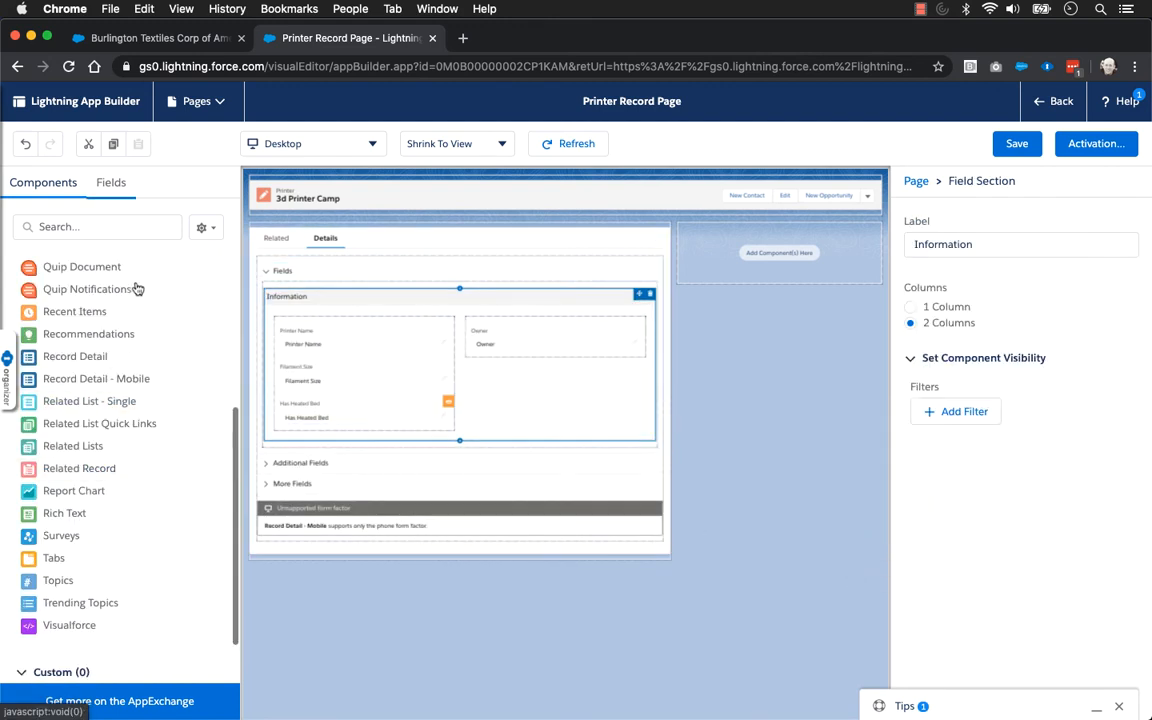
left_click(114, 186)
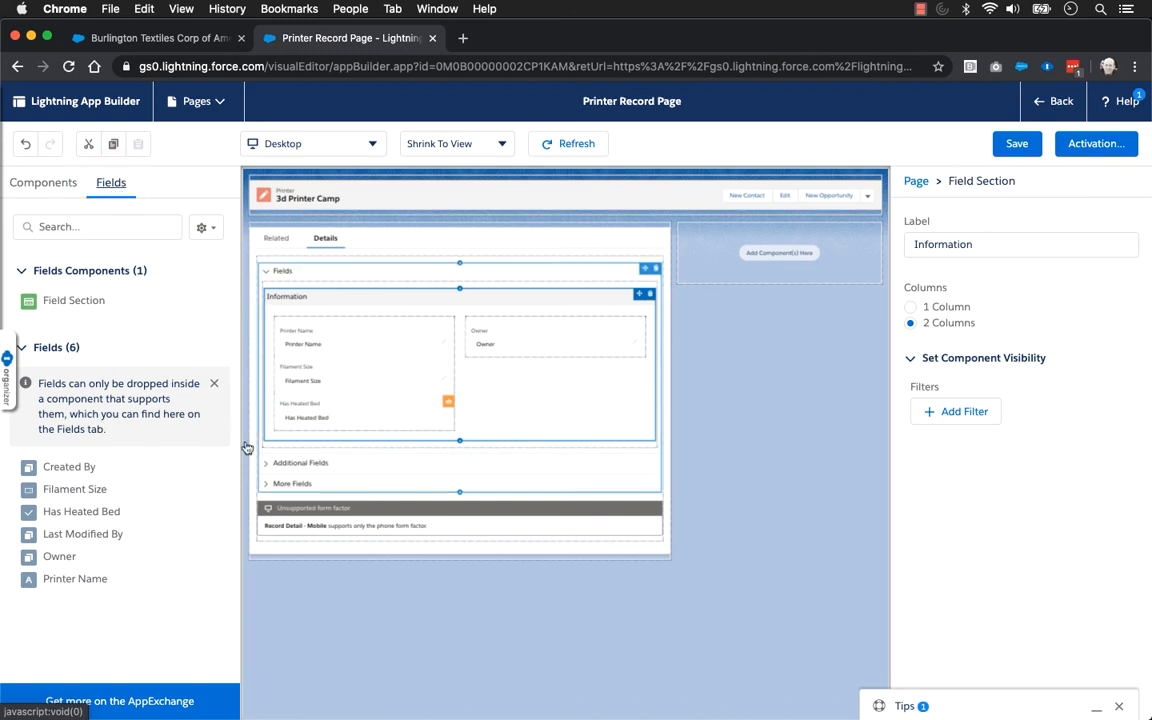
left_click(267, 485)
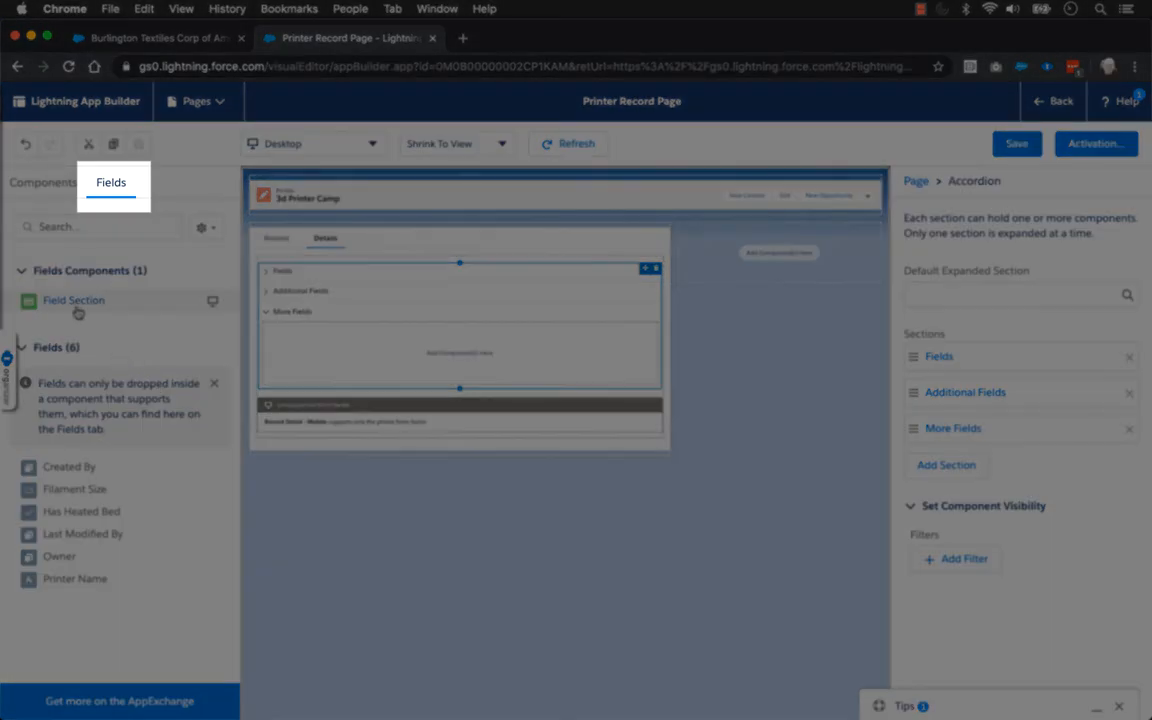
left_click_drag(78, 312, 344, 355)
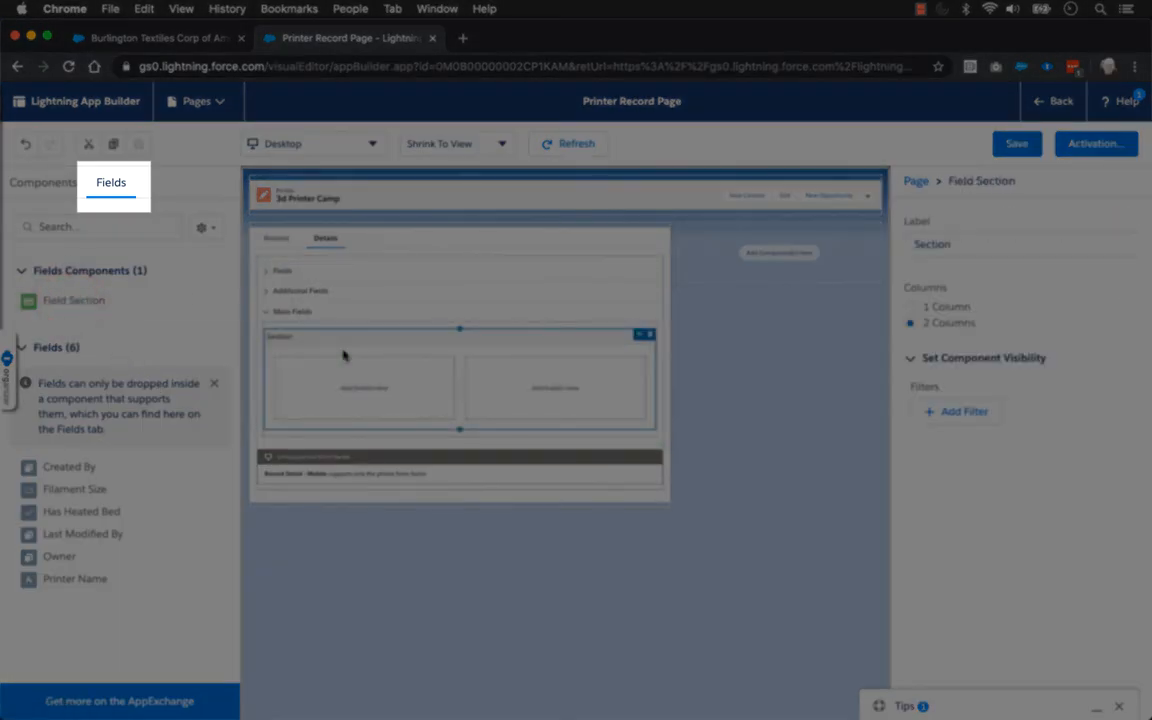
left_click(910, 307)
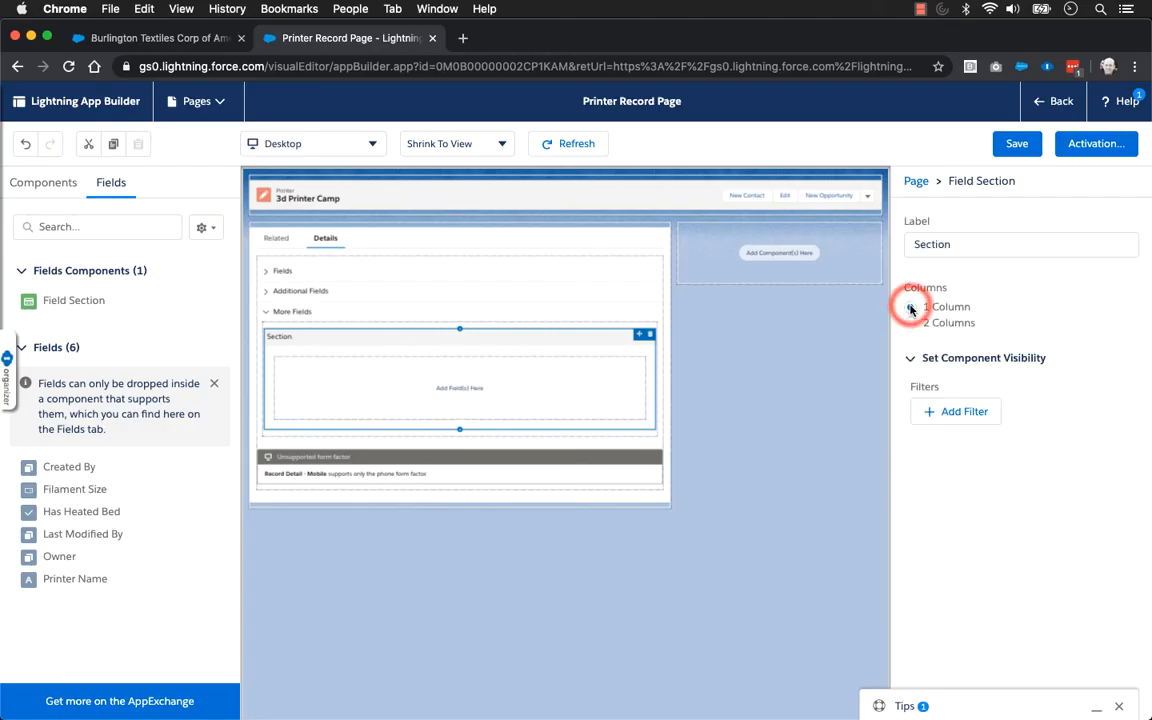
left_click(911, 323)
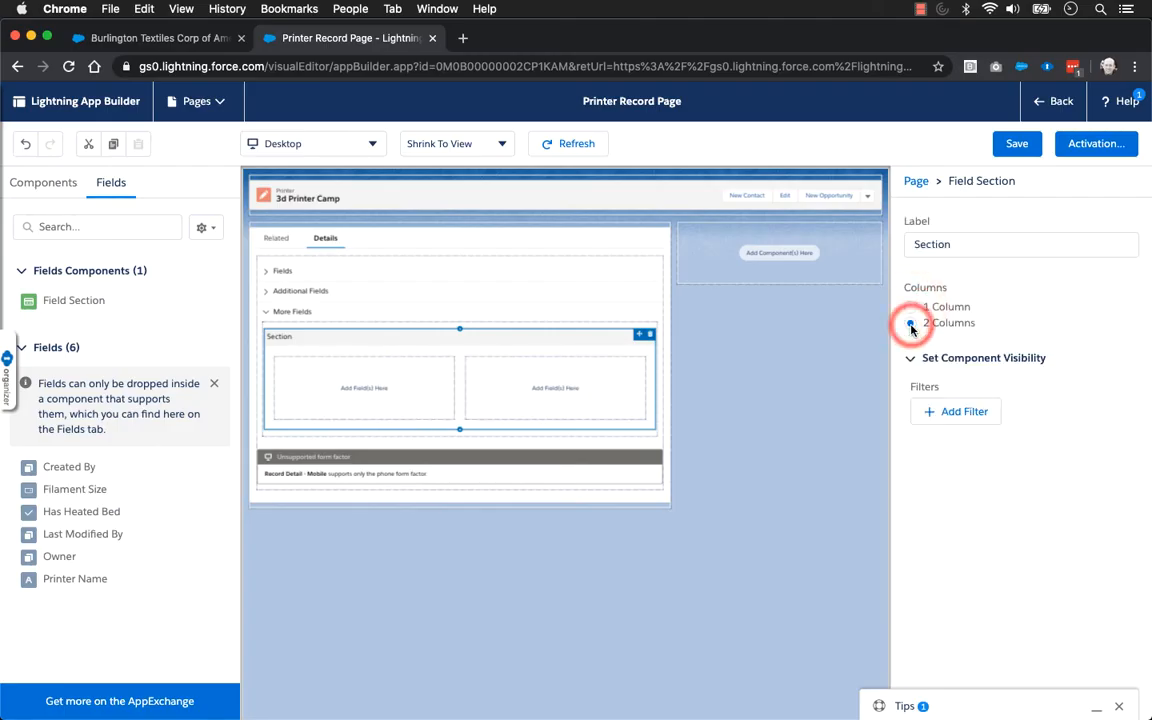
Add the Filament Size and Has Heated Bed fields to the new field section's first column, and save the page
left_click_drag(85, 489, 327, 382)
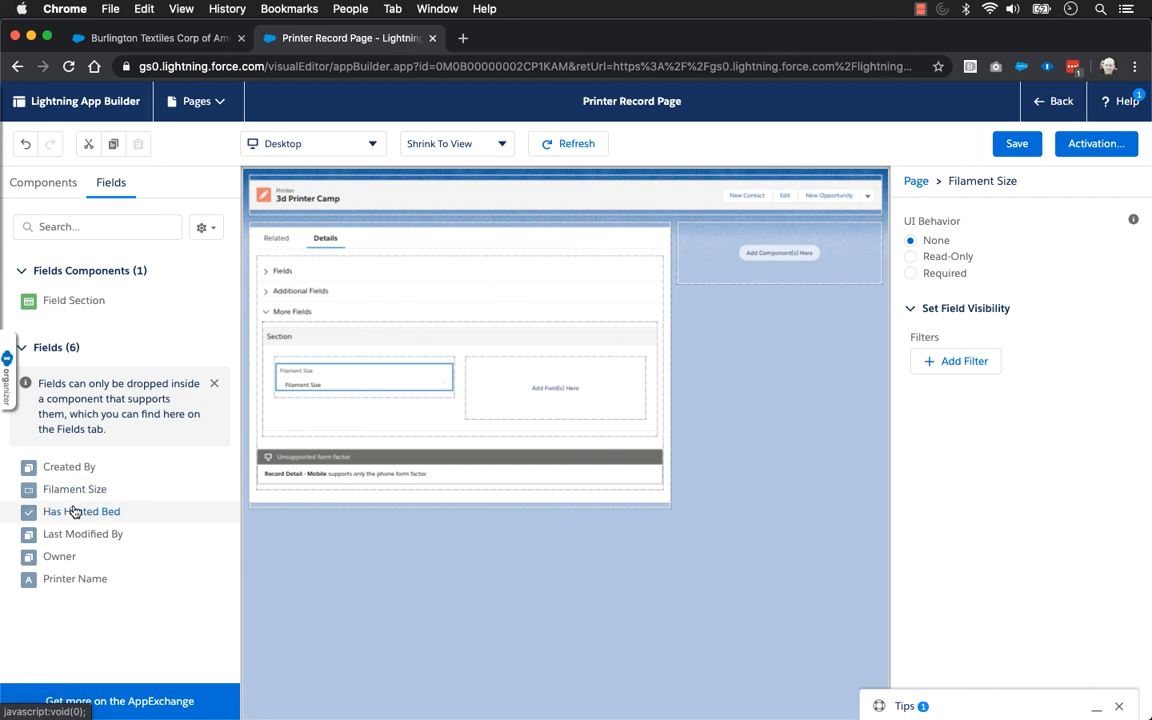
left_click_drag(73, 512, 358, 392)
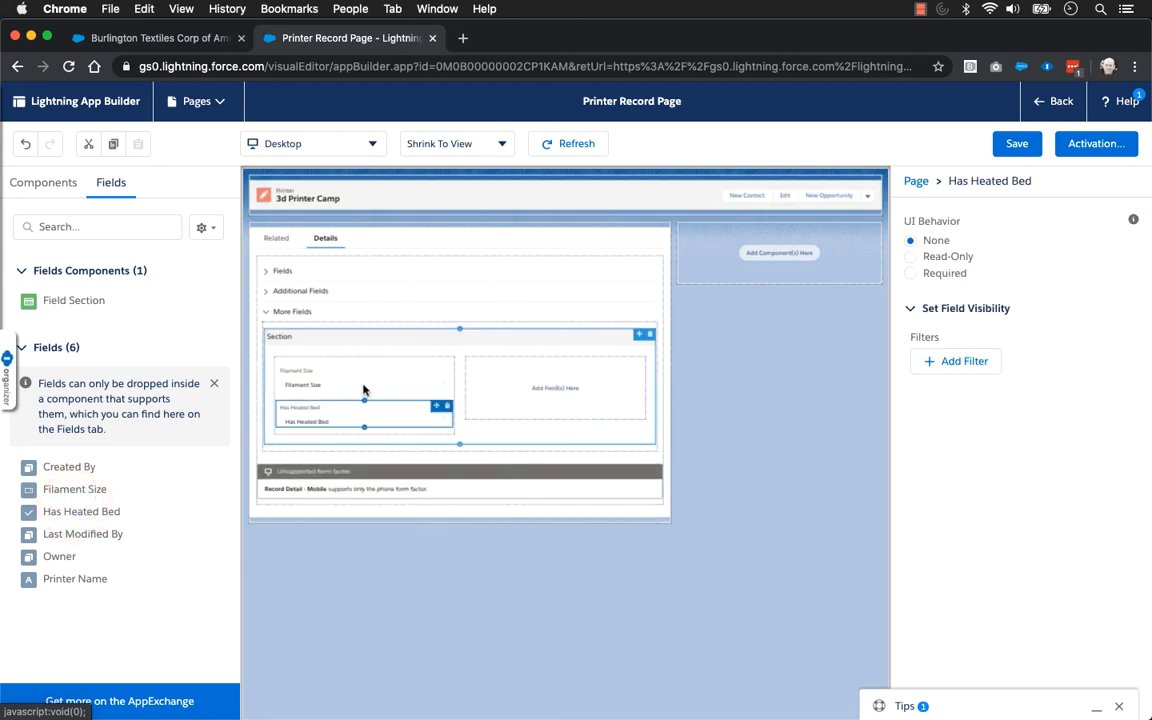
left_click(1016, 143)
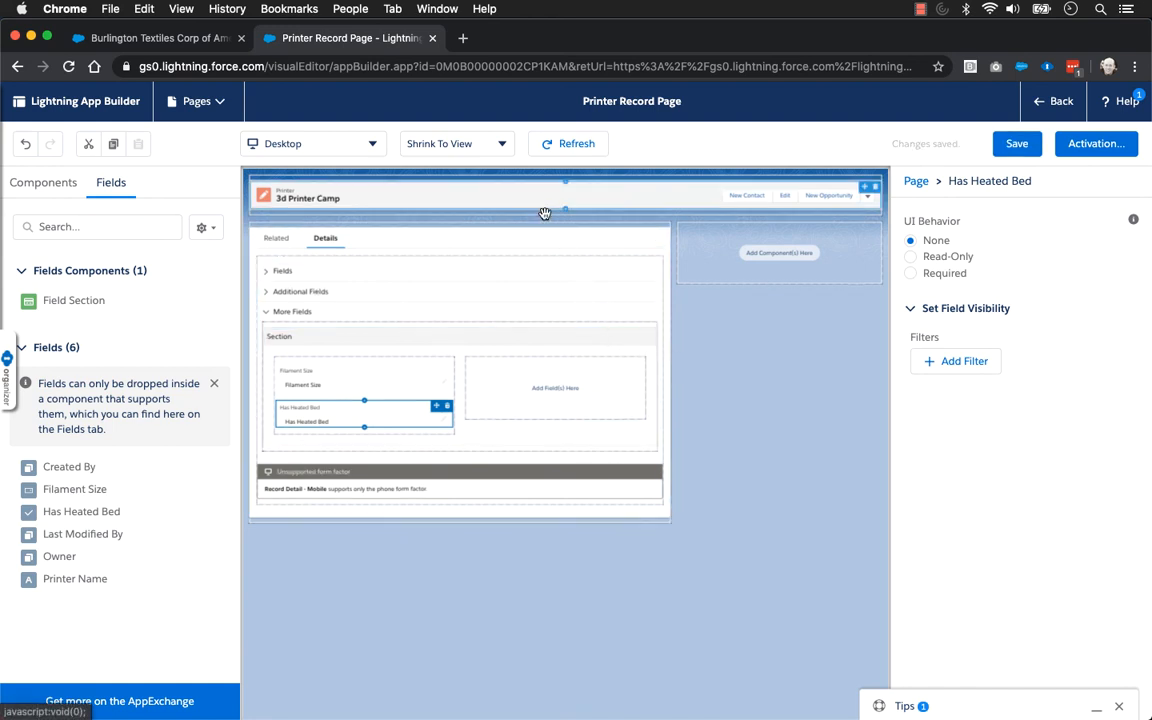
Return to the 3d Printer Camp record and compare the fields shown under its More Fields and Fields sections
left_click(1054, 100)
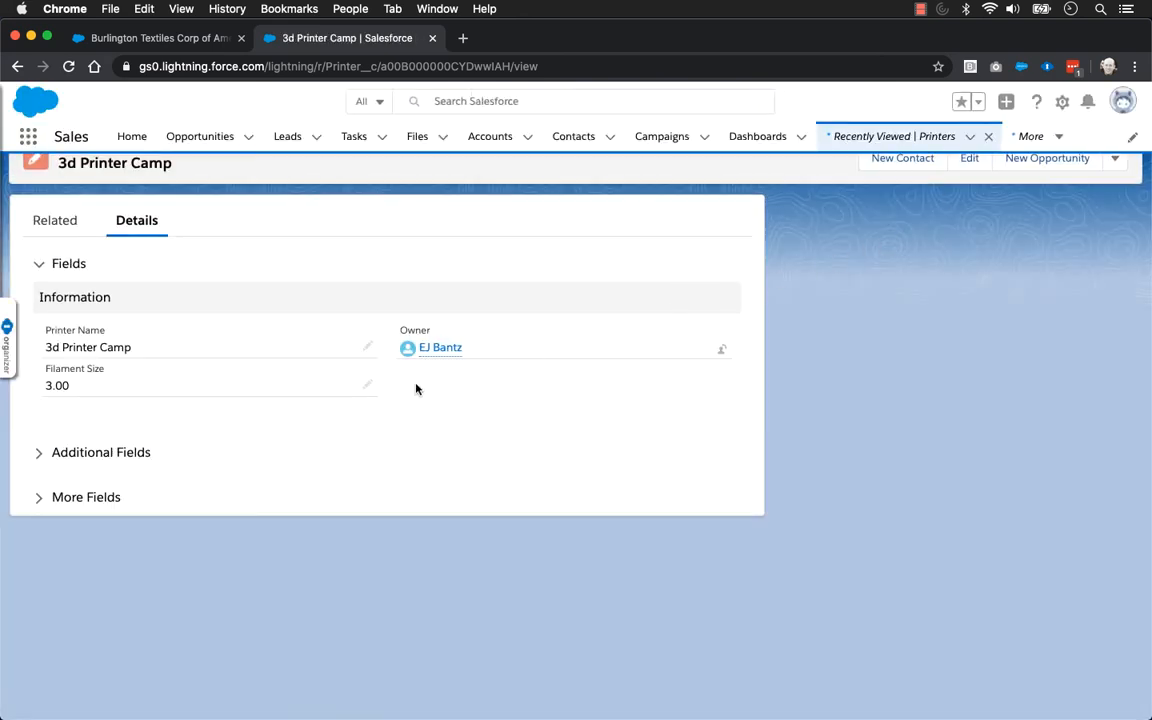
left_click(39, 497)
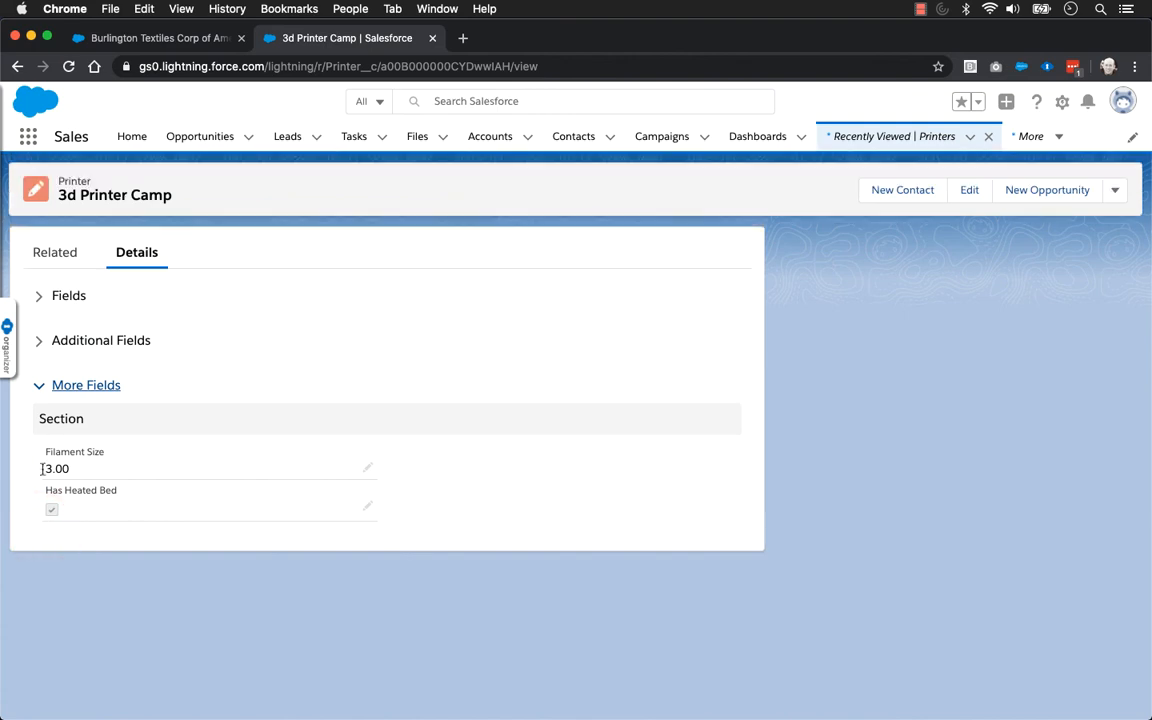
left_click(40, 296)
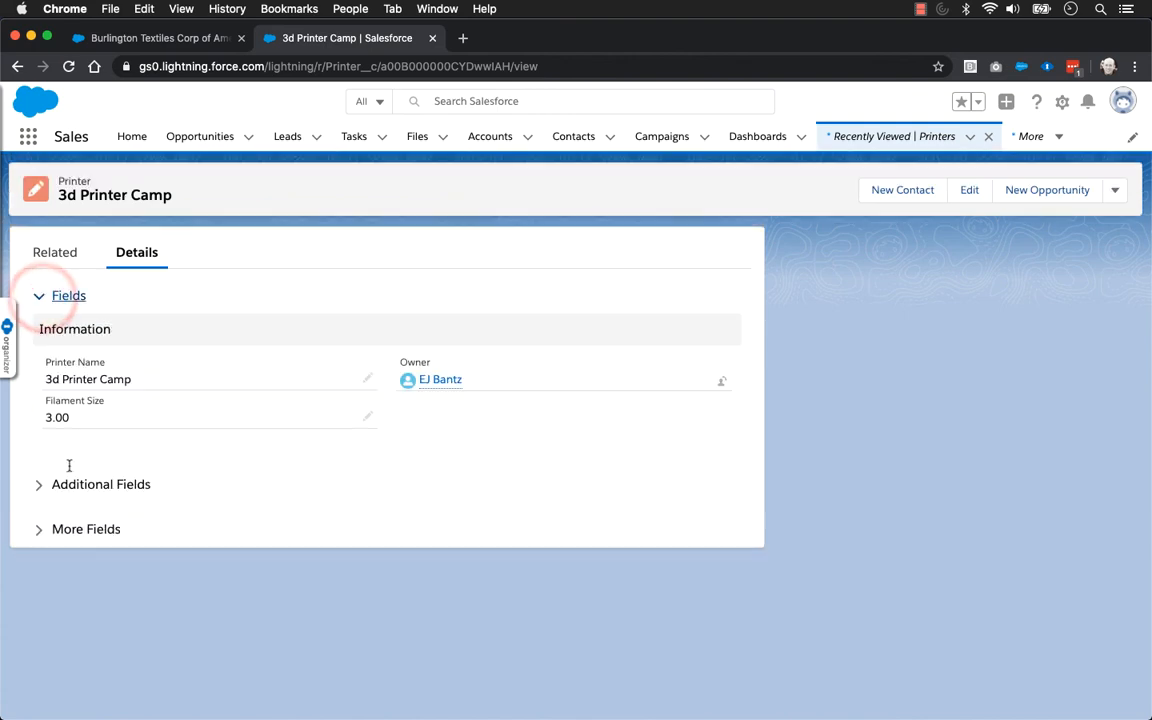